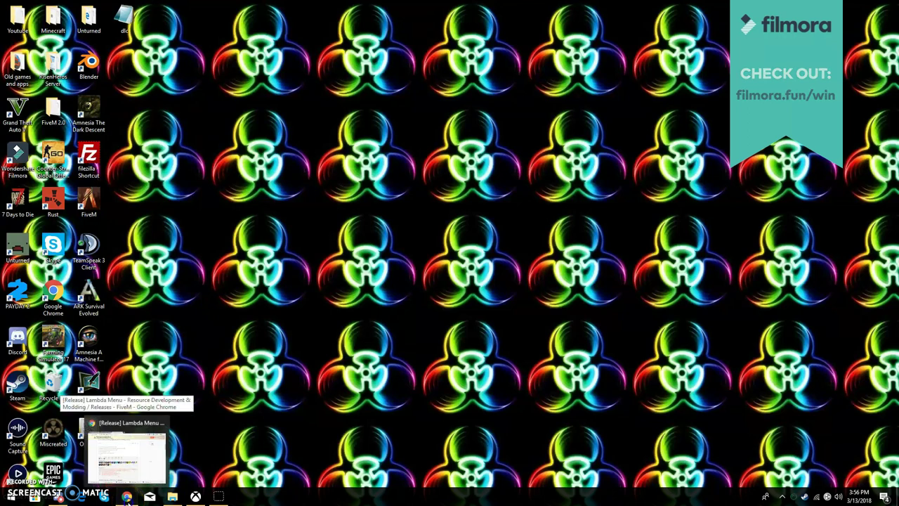
- Restore Chrome and reset the FiveM tab to a blank new page
click(125, 450)
click(225, 64)
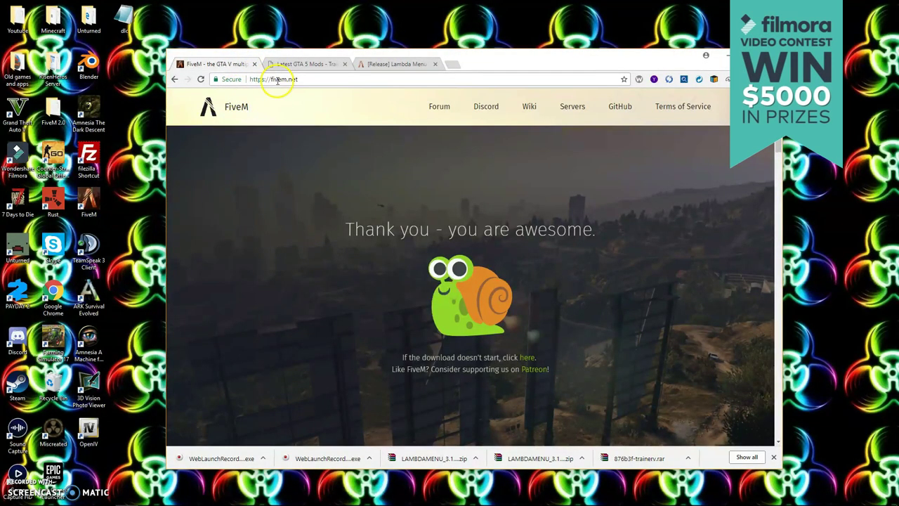
drag(337, 223, 619, 227)
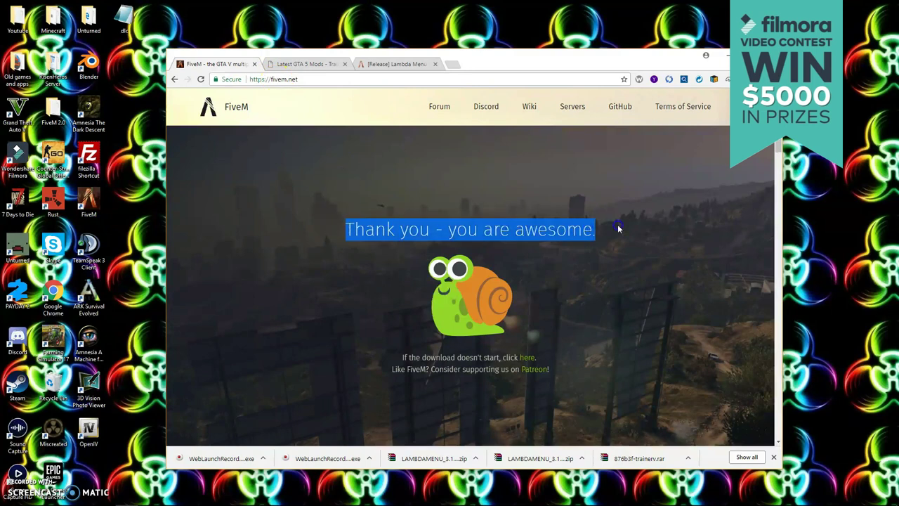
click(618, 227)
- Go to fivem.net and download the client, agreeing to the terms of service
click(174, 79)
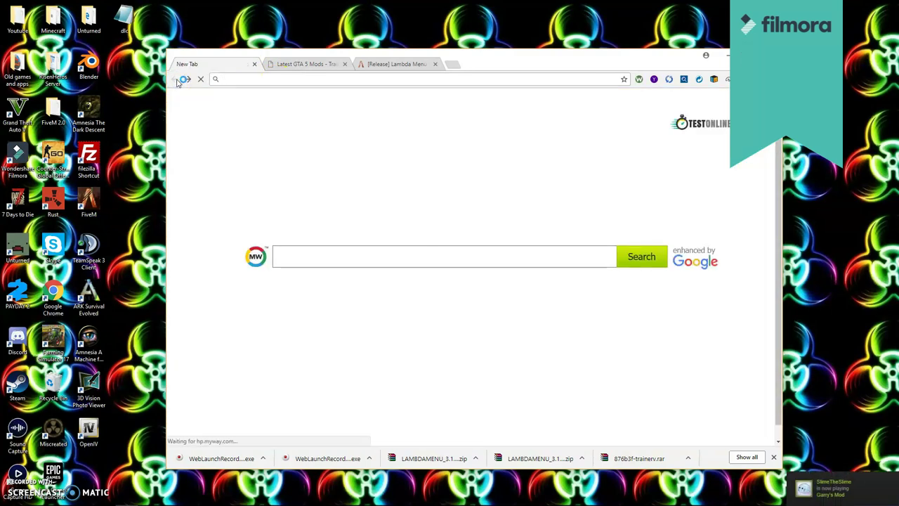
click(239, 79)
text(fiv)
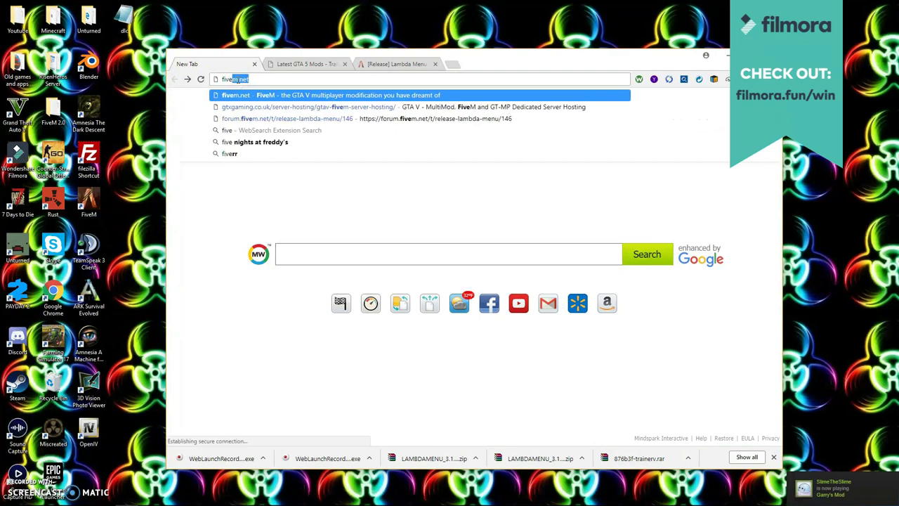
text(e)
key(Return)
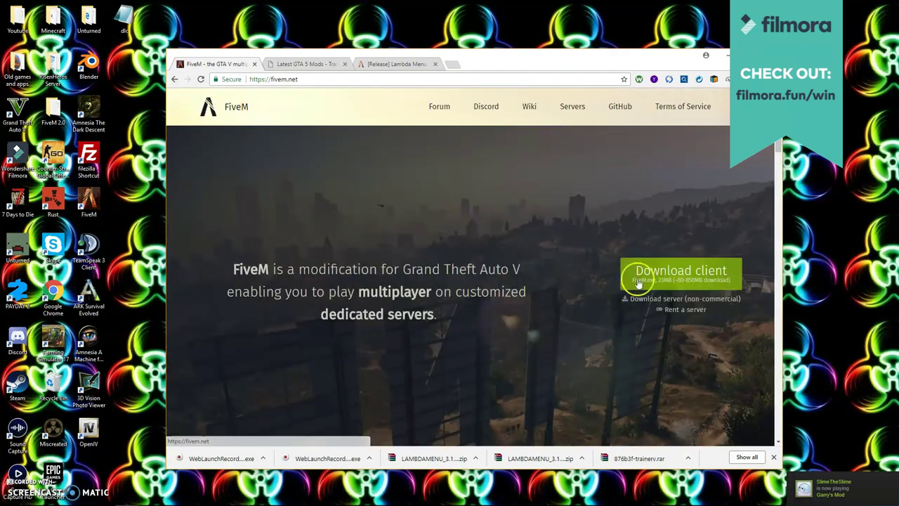
click(668, 272)
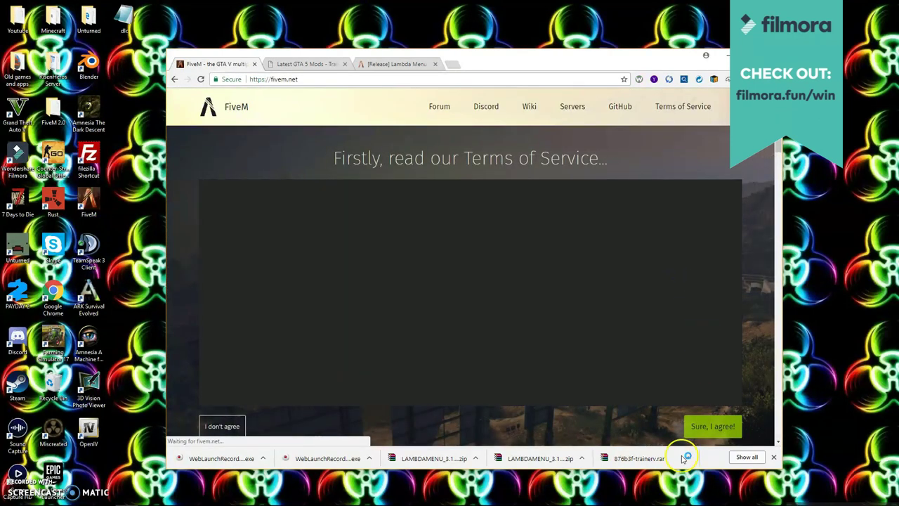
click(696, 425)
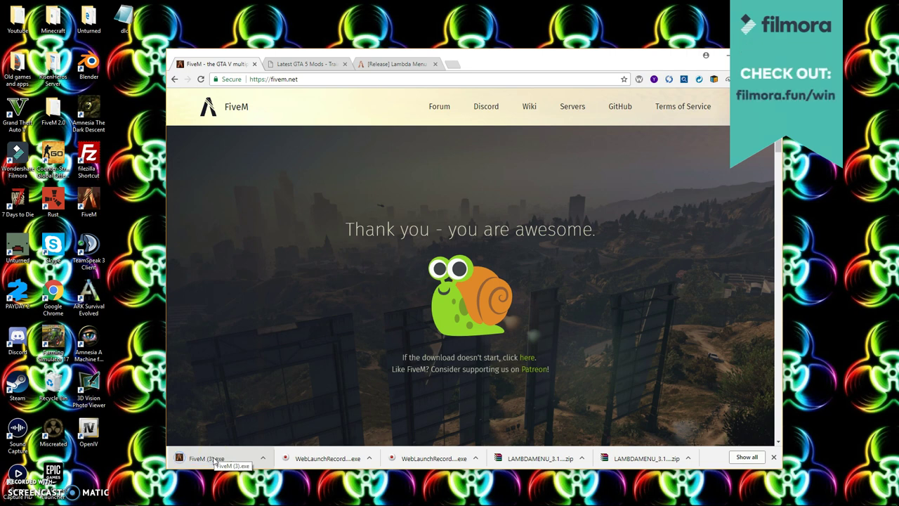
- Run FiveM (3).exe from the download bar and dismiss the 'already installed' notice
click(214, 458)
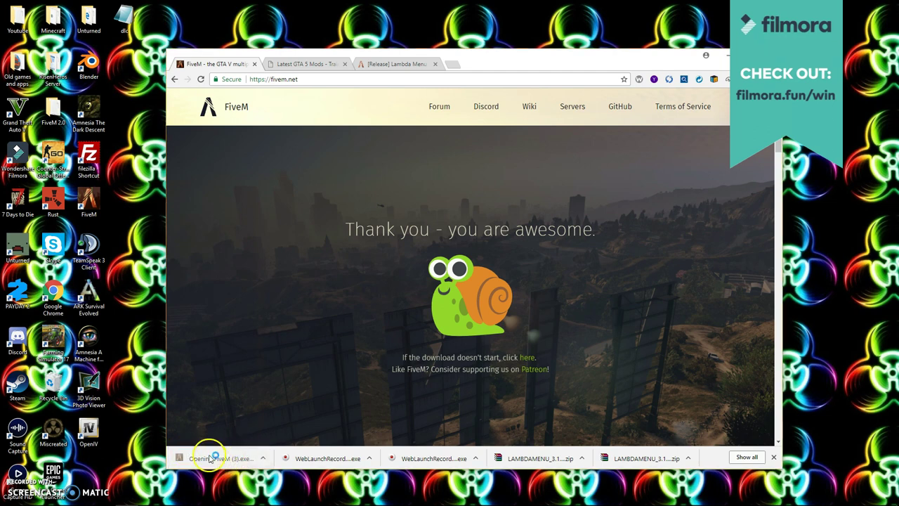
drag(391, 229, 361, 232)
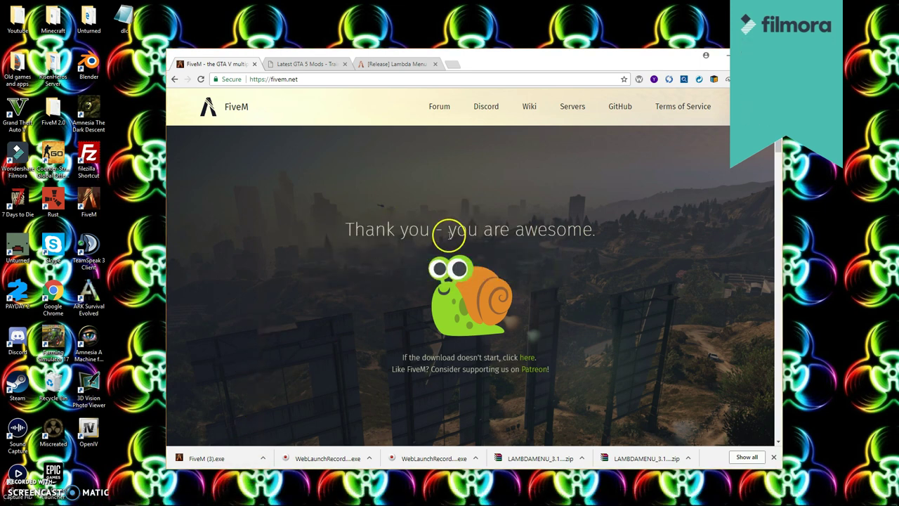
drag(411, 233, 340, 236)
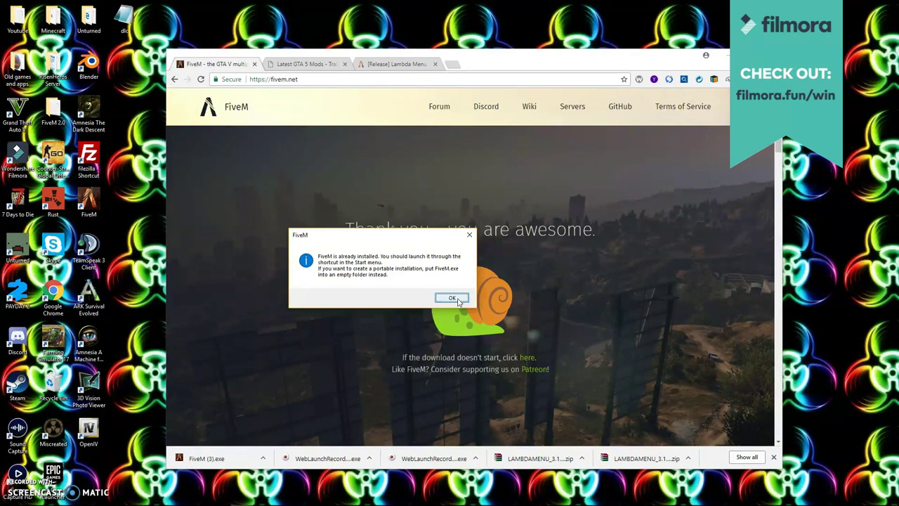
click(458, 302)
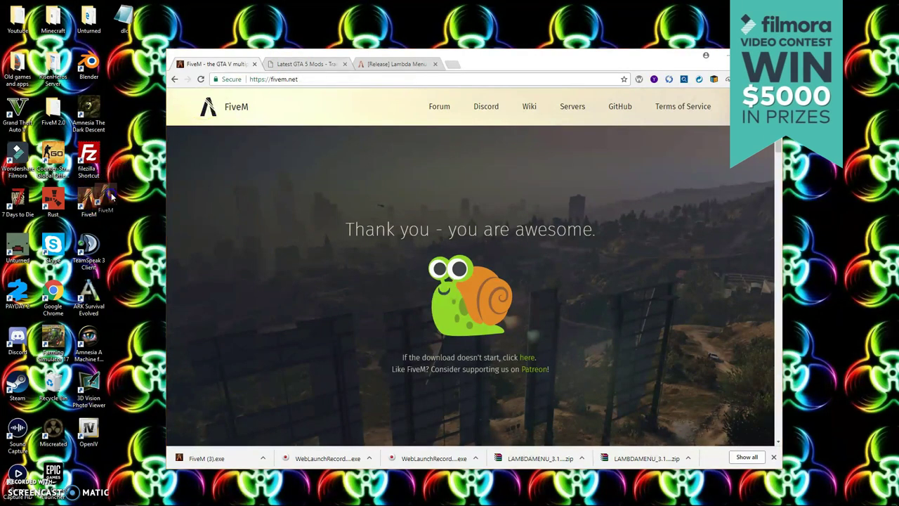
drag(92, 202, 97, 201)
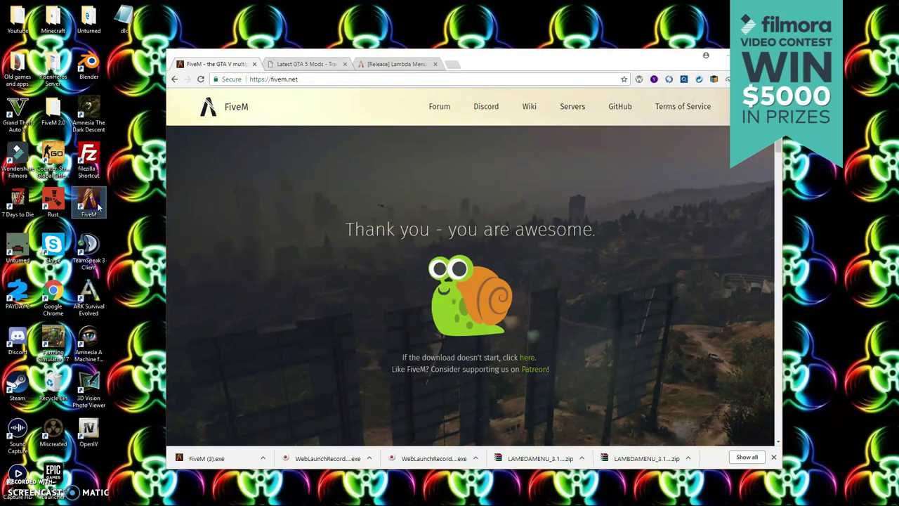
- Open the GTA5-Mods.com home page and search for 'simple trainer'
click(306, 66)
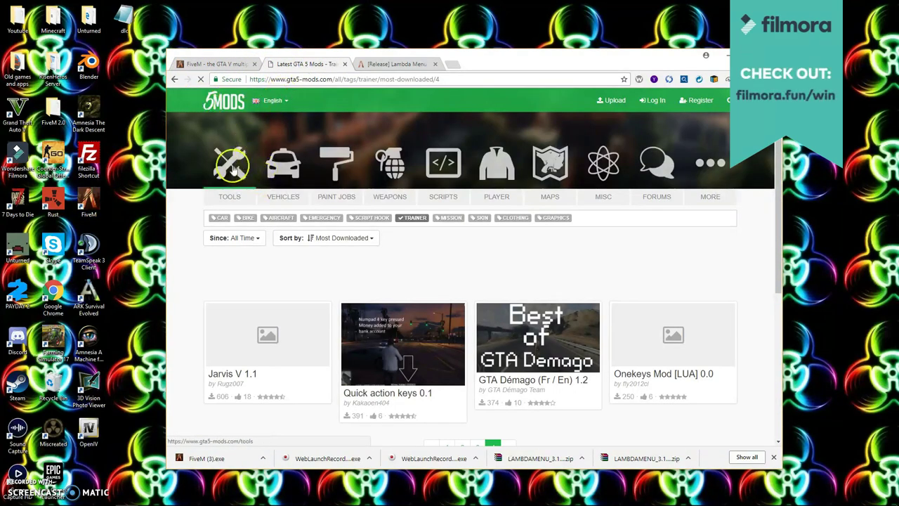
click(222, 103)
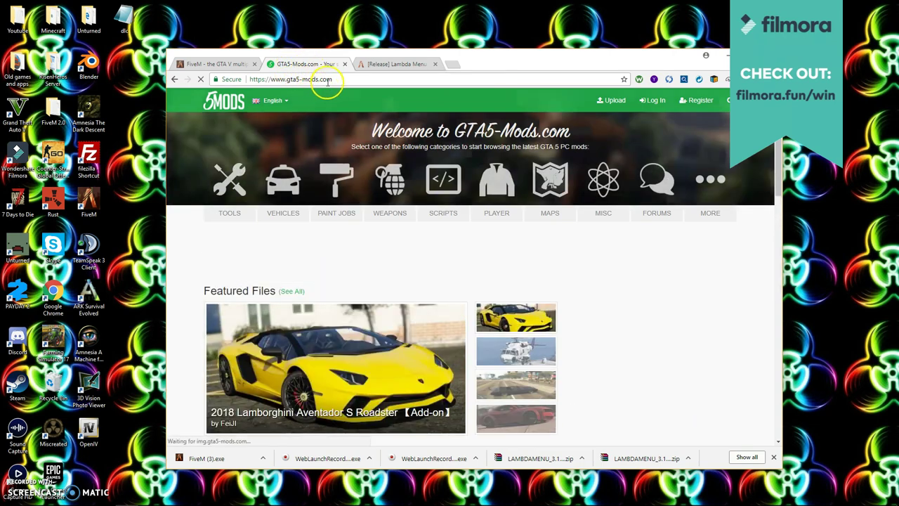
scroll(452, 302, down, 1)
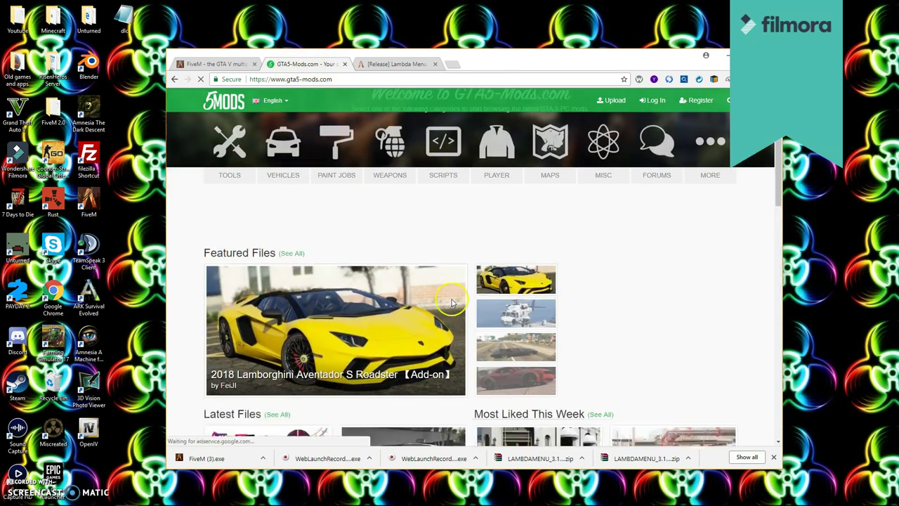
scroll(464, 256, up, 1)
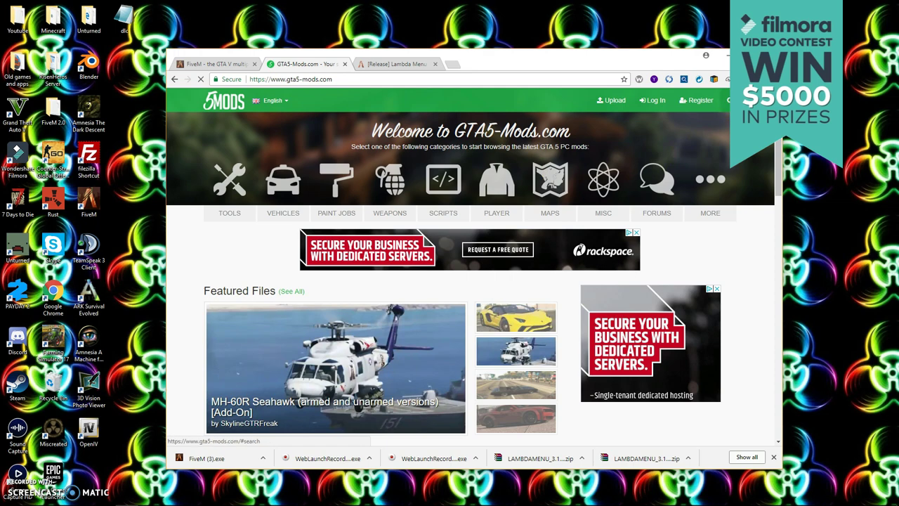
click(729, 100)
text(simple t)
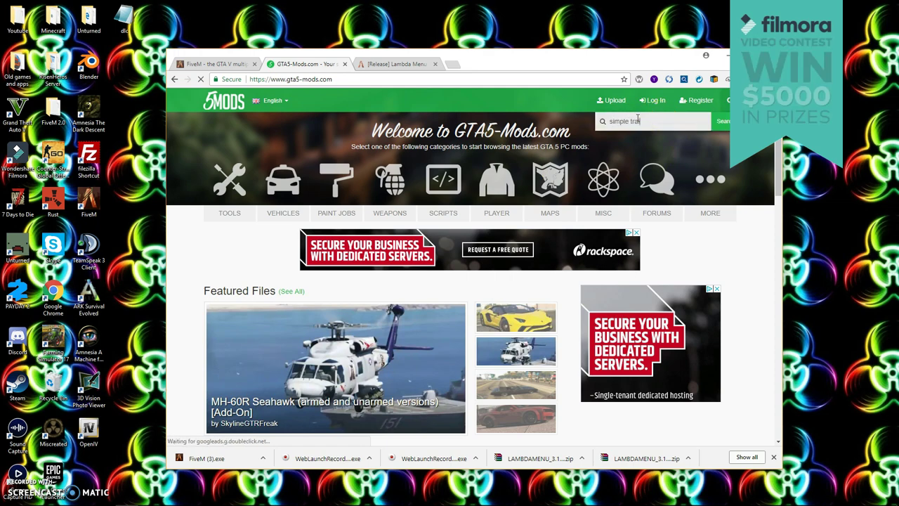
text(rainer)
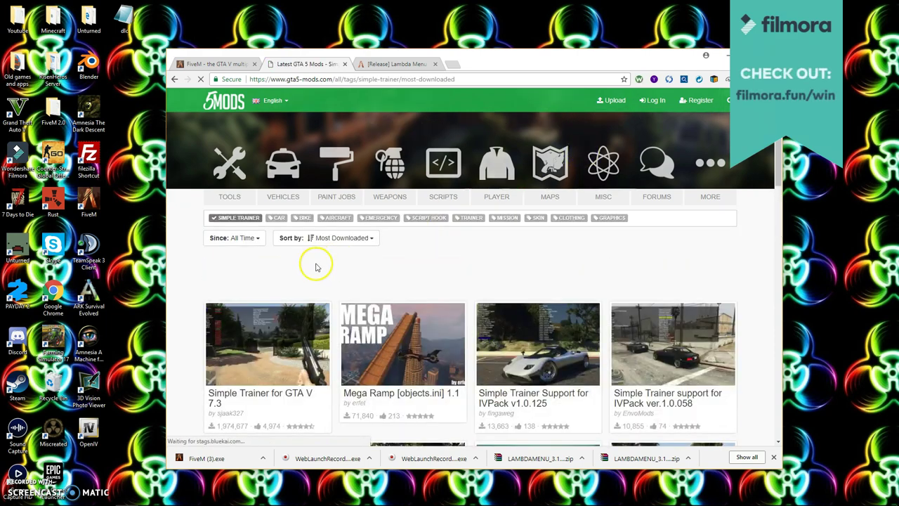
- Open Simple Trainer for GTA V and download its RAR archive
click(279, 393)
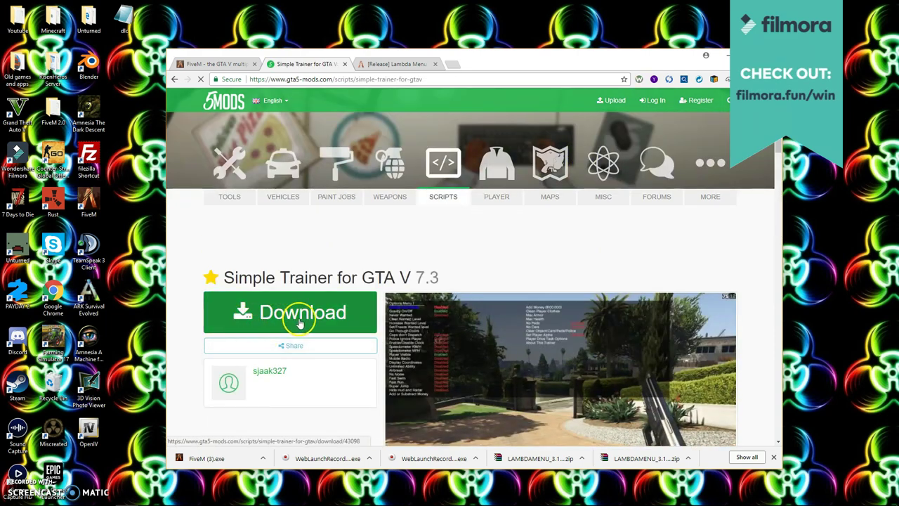
click(300, 321)
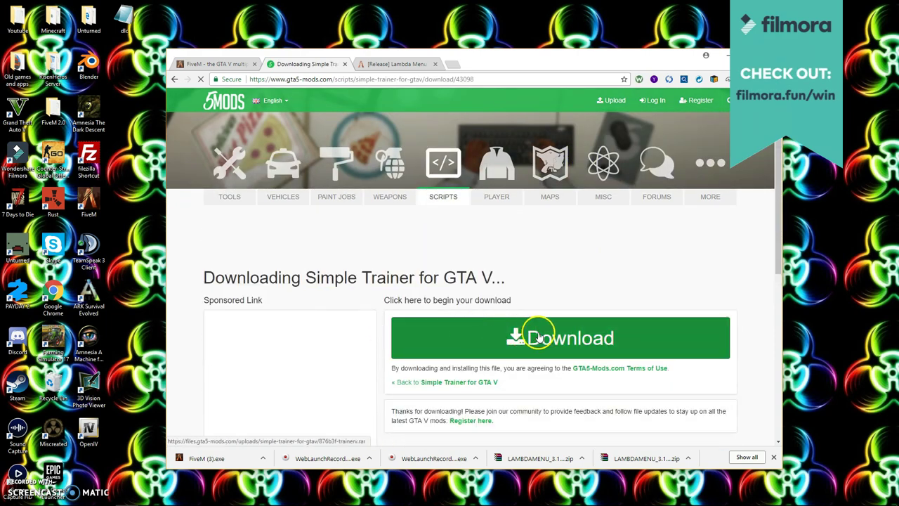
click(539, 338)
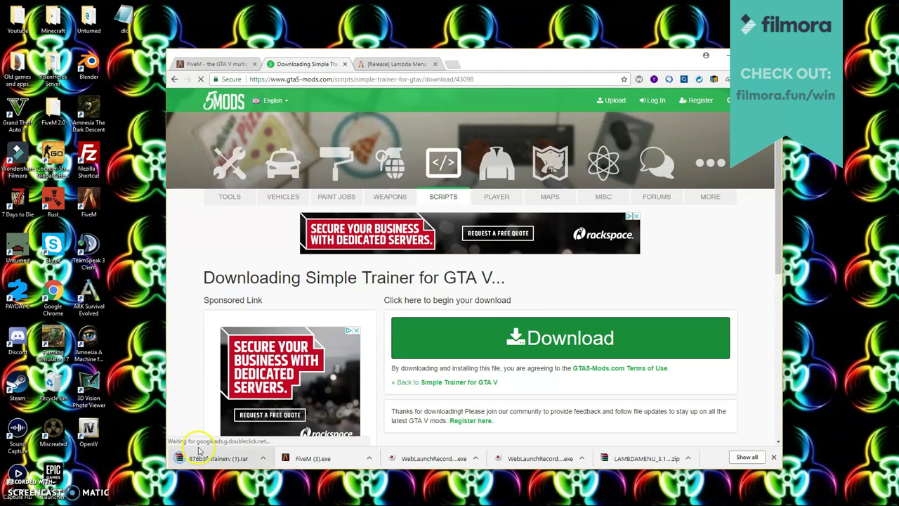
click(210, 460)
drag(209, 460, 150, 445)
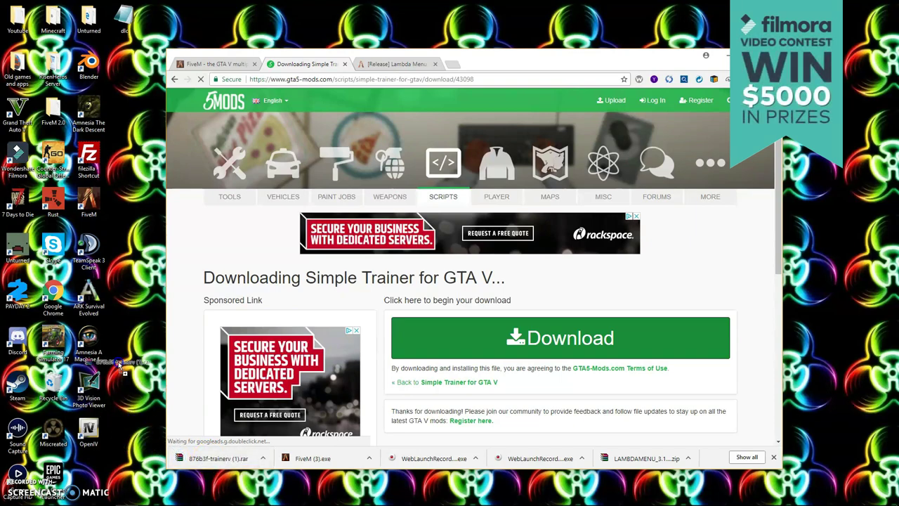
drag(121, 366, 120, 67)
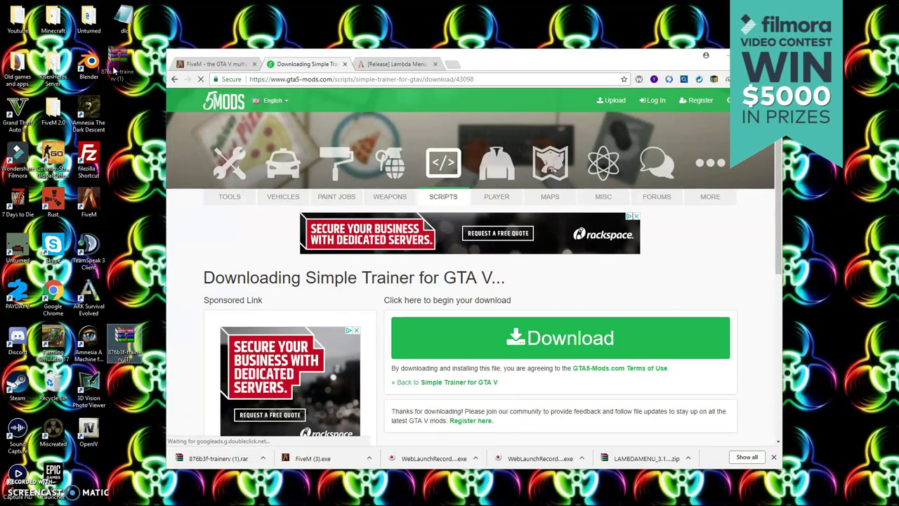
right_click(133, 76)
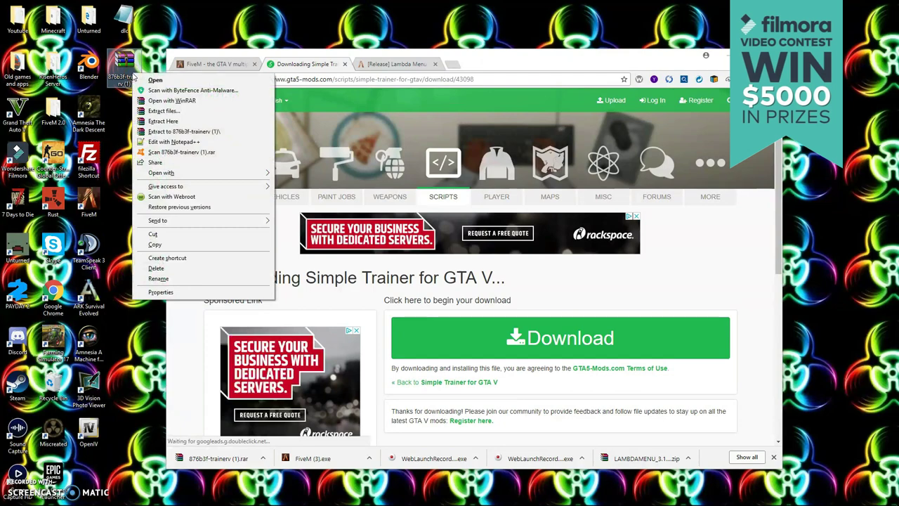
click(176, 121)
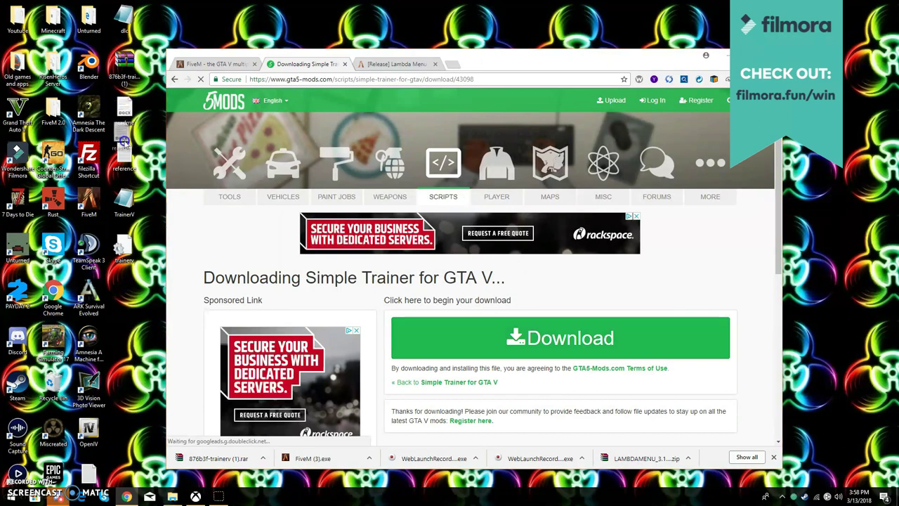
drag(146, 81, 120, 247)
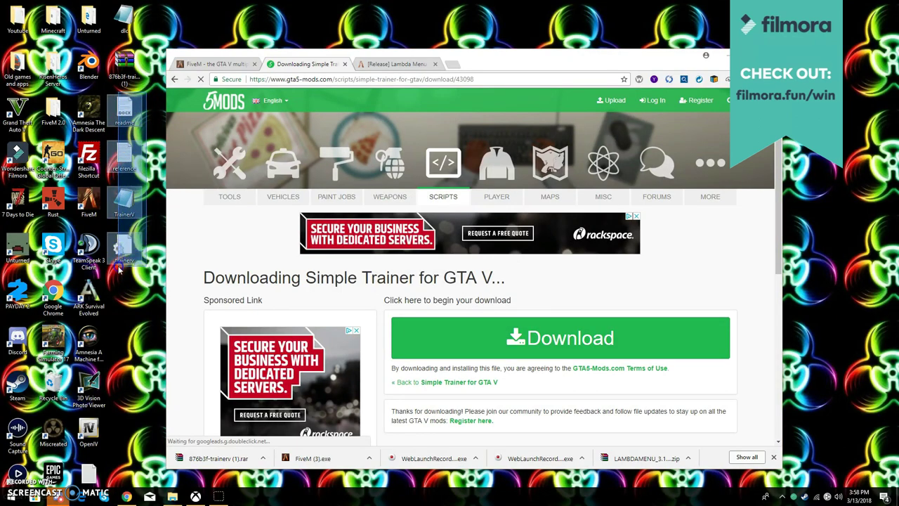
drag(151, 181, 110, 275)
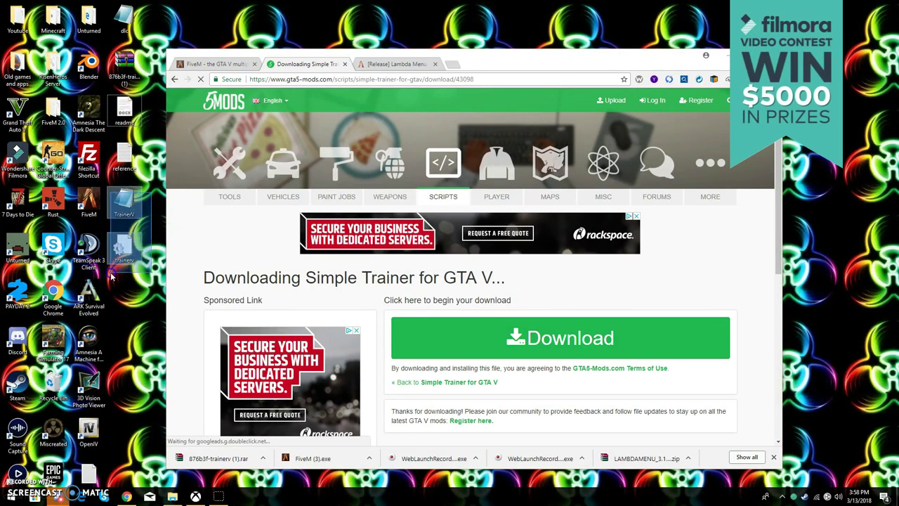
drag(144, 176, 117, 113)
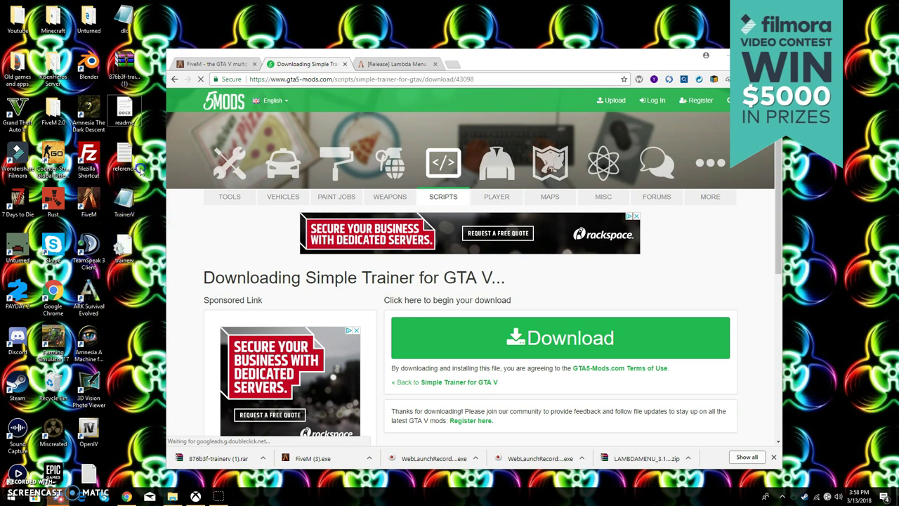
click(109, 97)
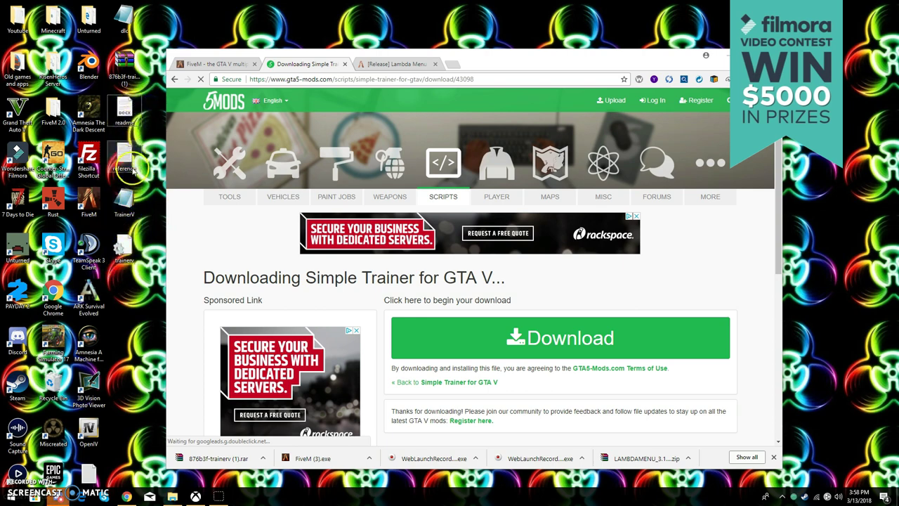
click(128, 116)
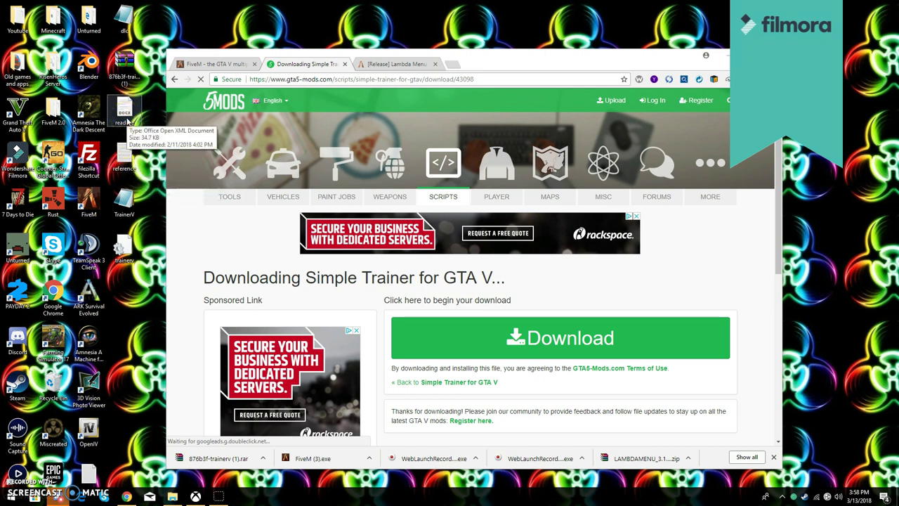
click(347, 108)
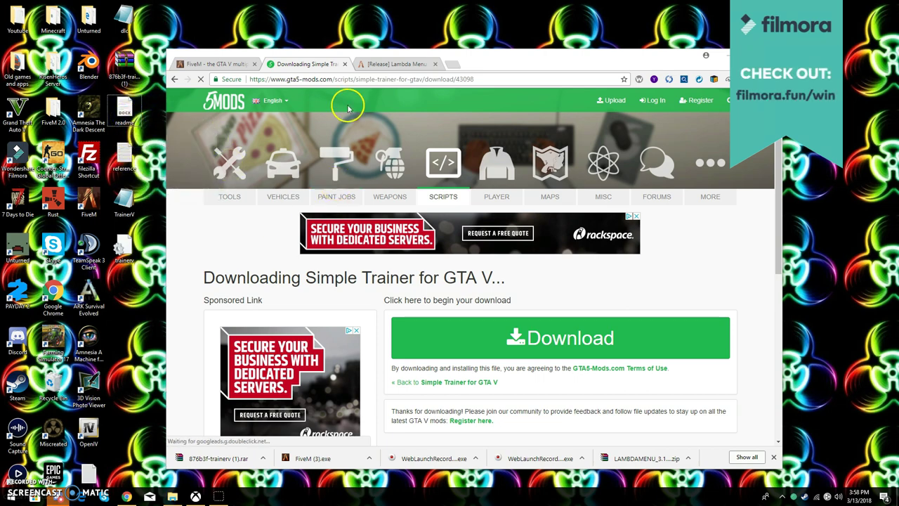
- Download the Lambda Menu zip from the GitHub release link in the forum thread
click(371, 65)
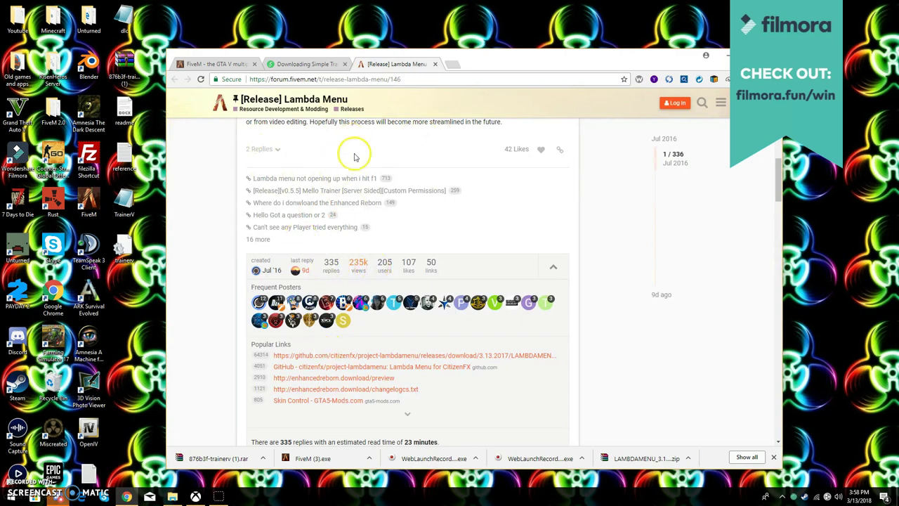
click(360, 355)
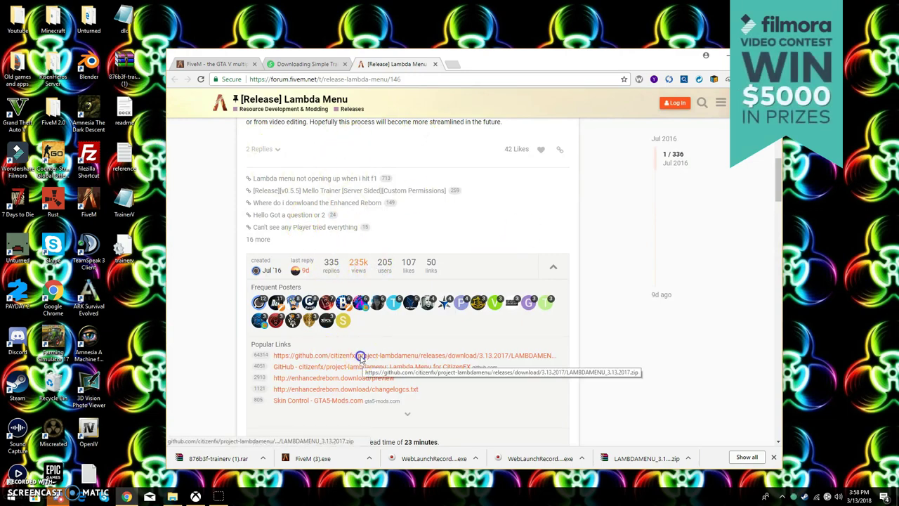
scroll(291, 287, up, 3)
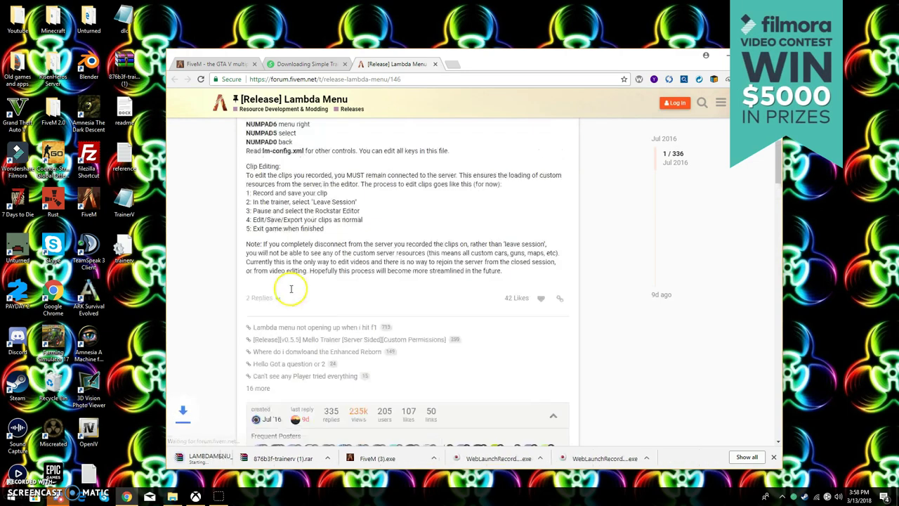
scroll(291, 286, up, 7)
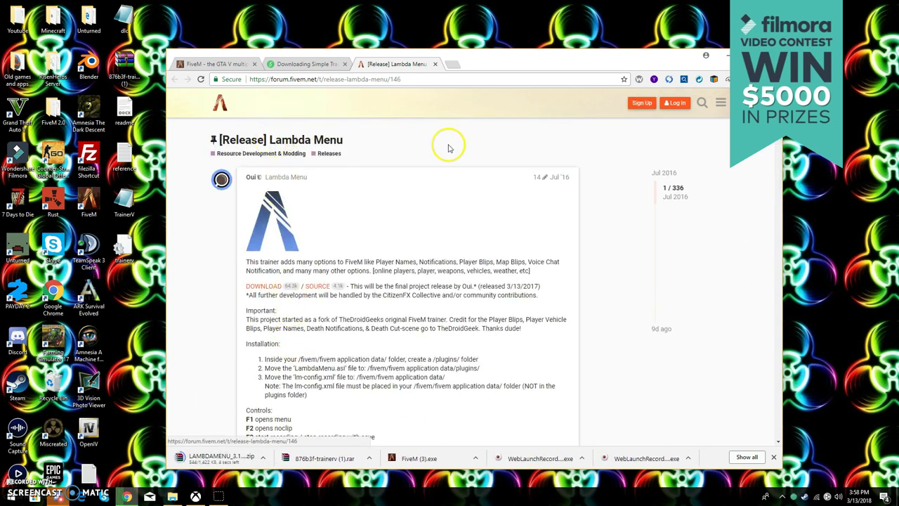
scroll(381, 260, down, 4)
scroll(358, 291, down, 4)
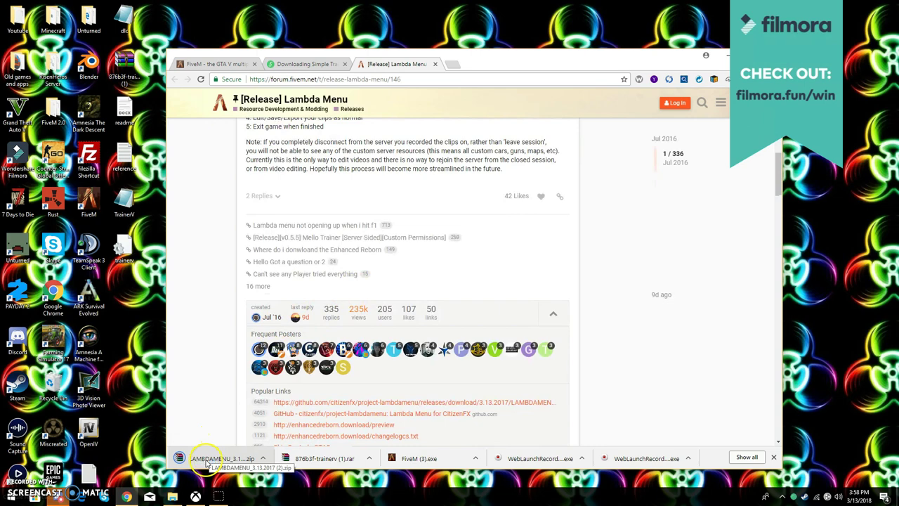
- Move the Lambda Menu zip to the desktop and extract it there
mouse_move(206, 460)
mouse_down()
mouse_move(148, 283)
mouse_move(136, 279)
mouse_up()
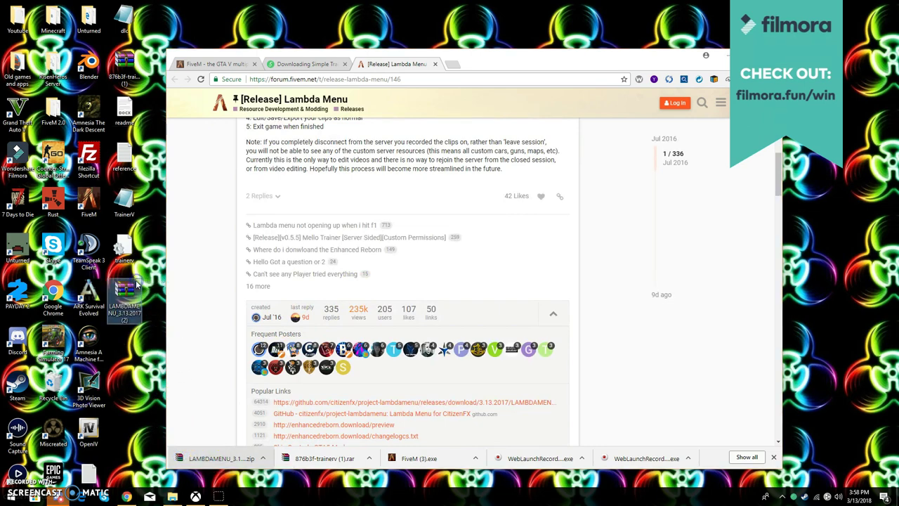
right_click(129, 291)
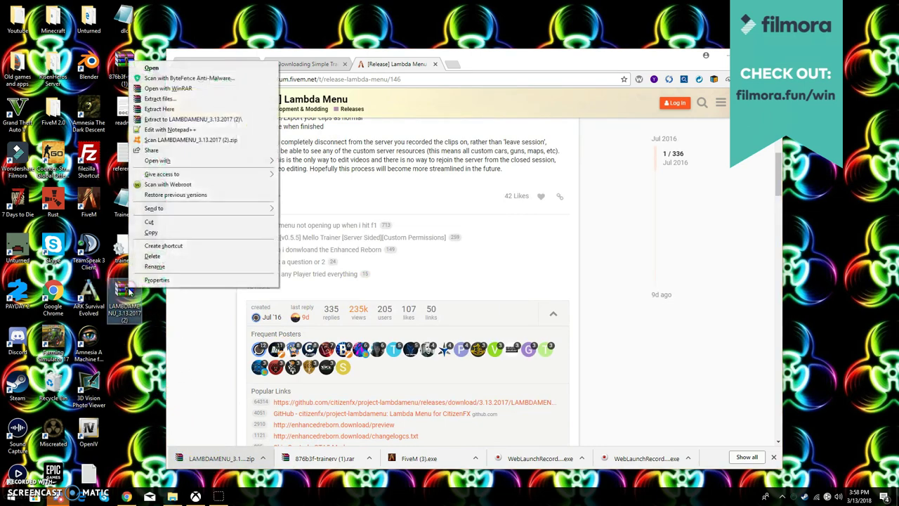
click(157, 111)
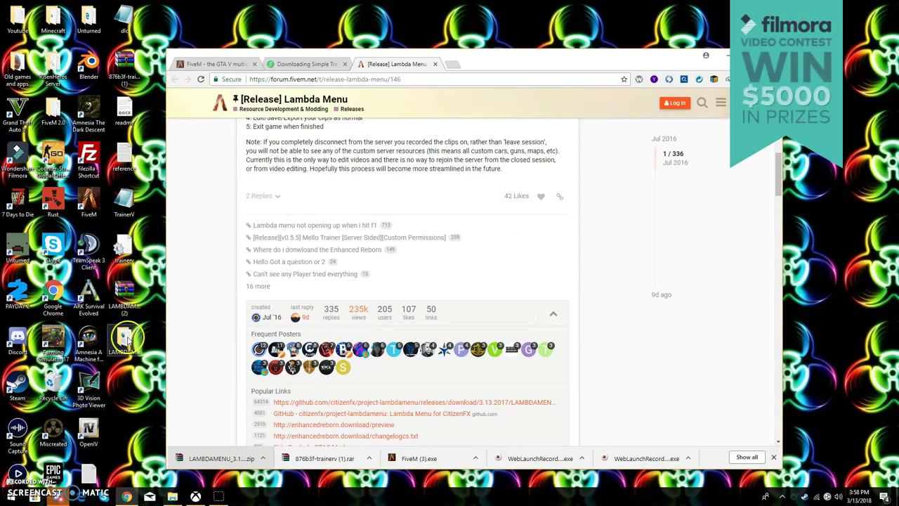
drag(125, 339, 148, 257)
- Delete the trainer archive, Lambda Menu zip, readme and reference from the desktop
drag(124, 64, 125, 298)
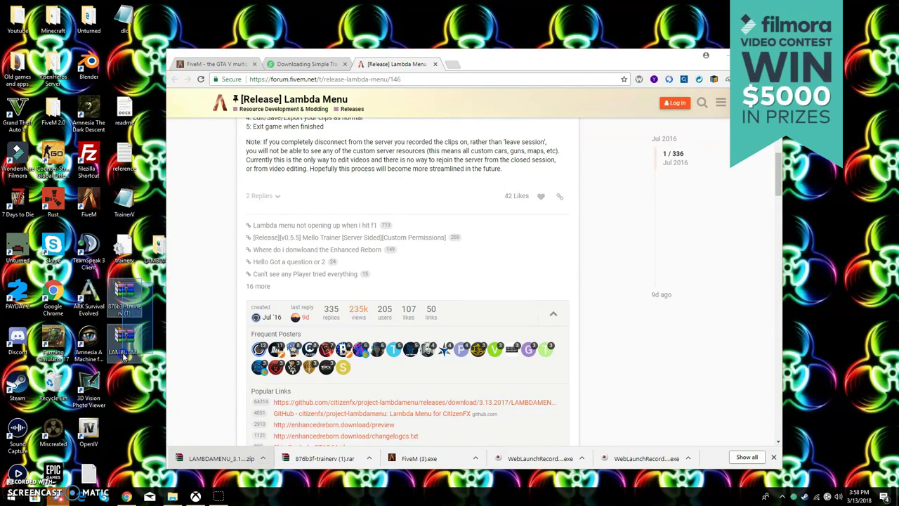
right_click(125, 344)
click(141, 309)
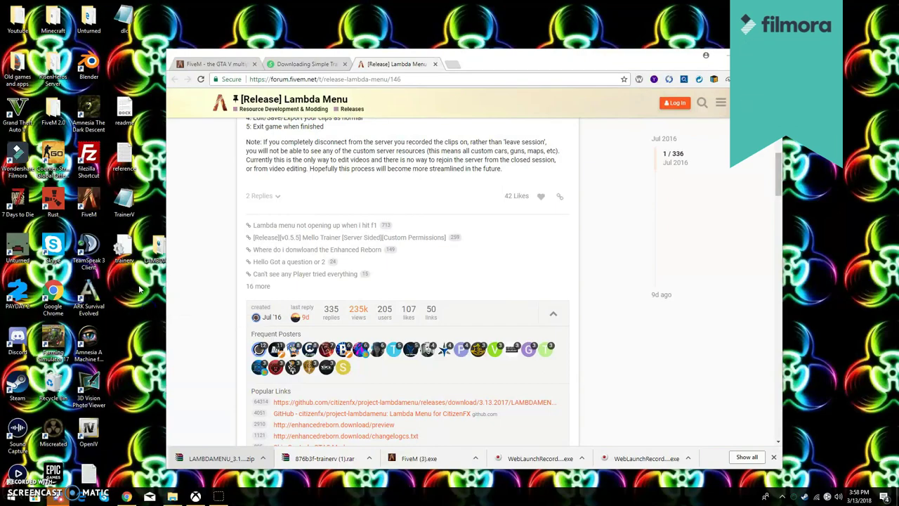
mouse_move(146, 243)
mouse_down()
mouse_move(124, 70)
mouse_move(119, 161)
mouse_up()
right_click(120, 162)
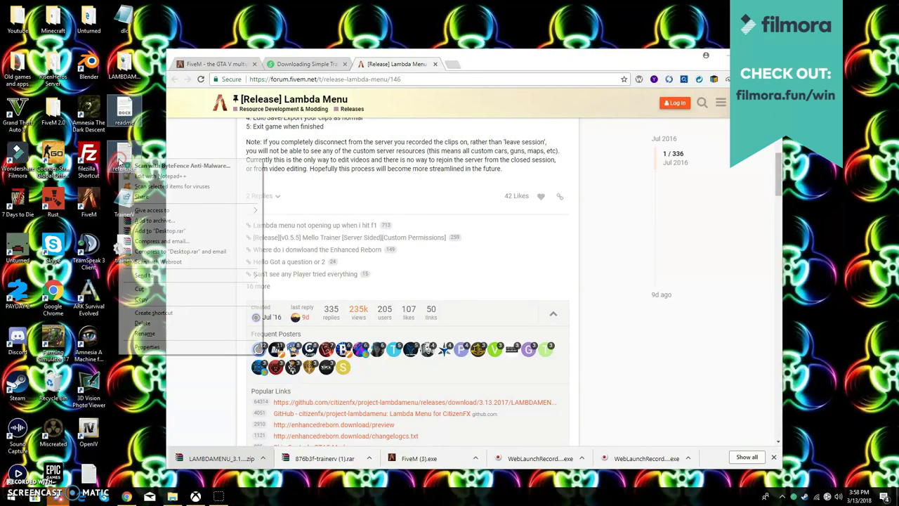
click(153, 328)
- Rearrange the TrainerV desktop icons and minimize Chrome to show the desktop
drag(124, 202, 124, 114)
drag(124, 68, 124, 161)
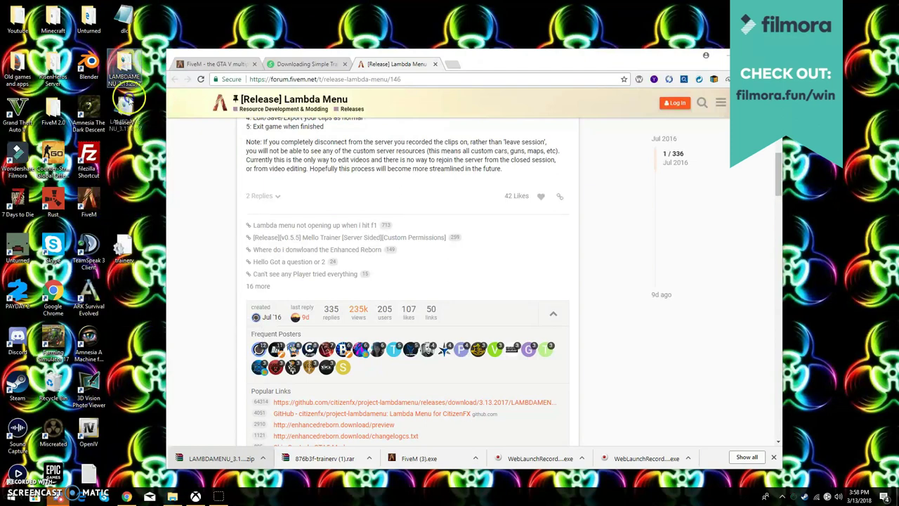
drag(124, 247, 125, 204)
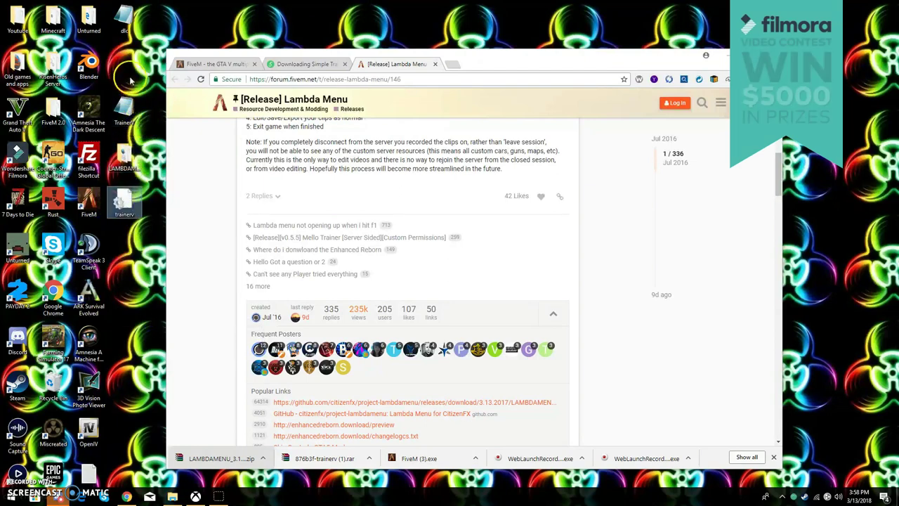
click(137, 264)
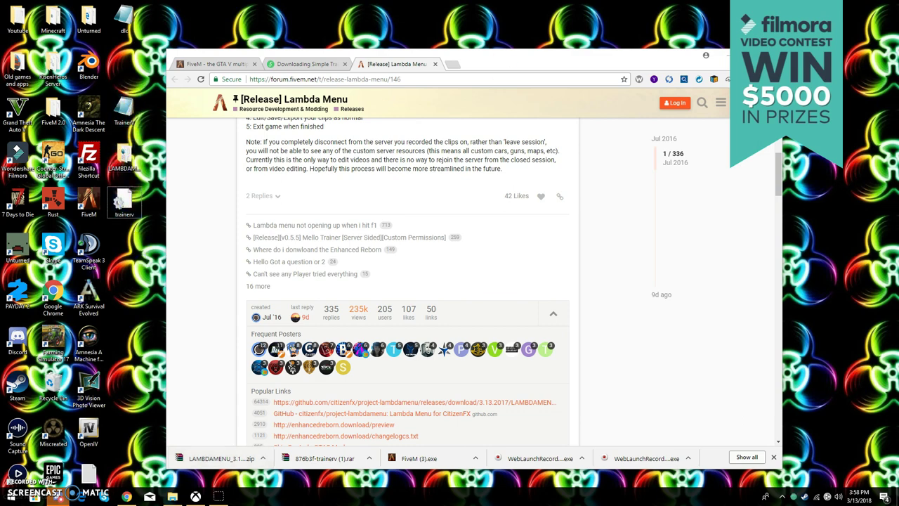
click(127, 496)
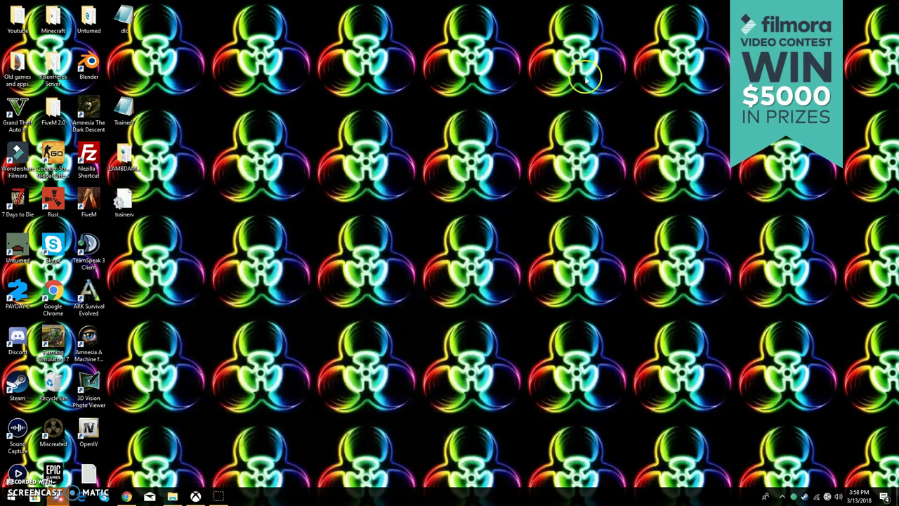
- Open FiveM's file location and navigate to FiveM Application Data > Plugins
right_click(90, 198)
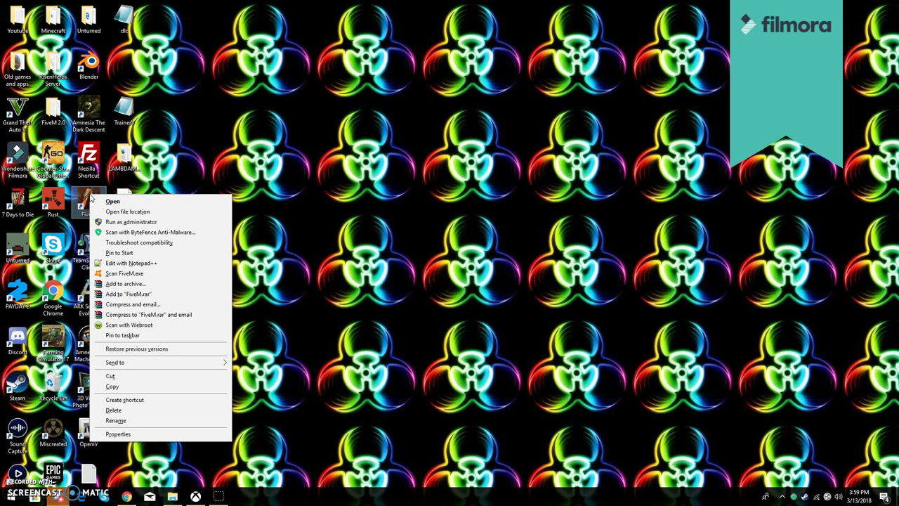
click(125, 212)
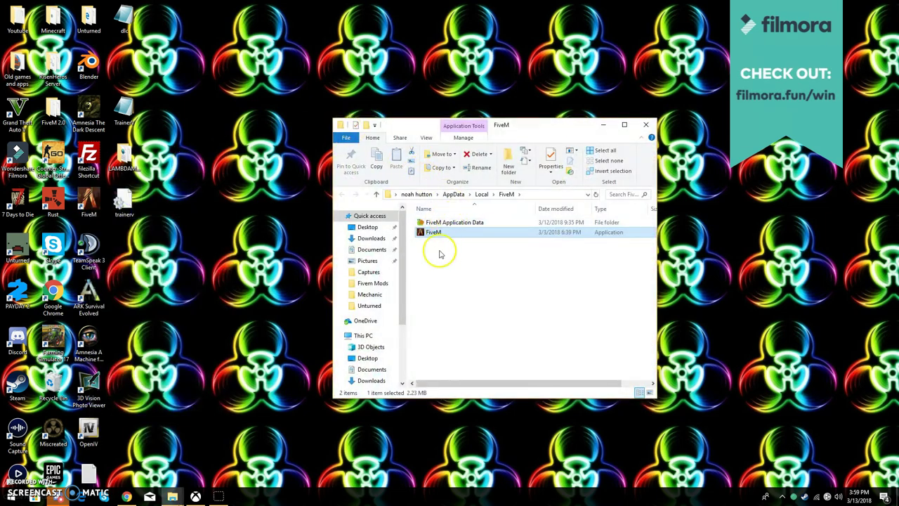
click(446, 224)
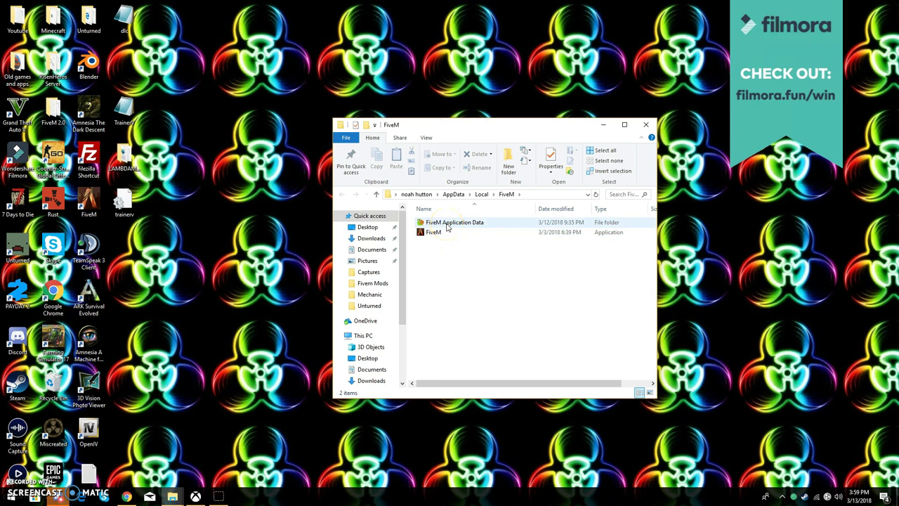
double_click(447, 223)
click(440, 263)
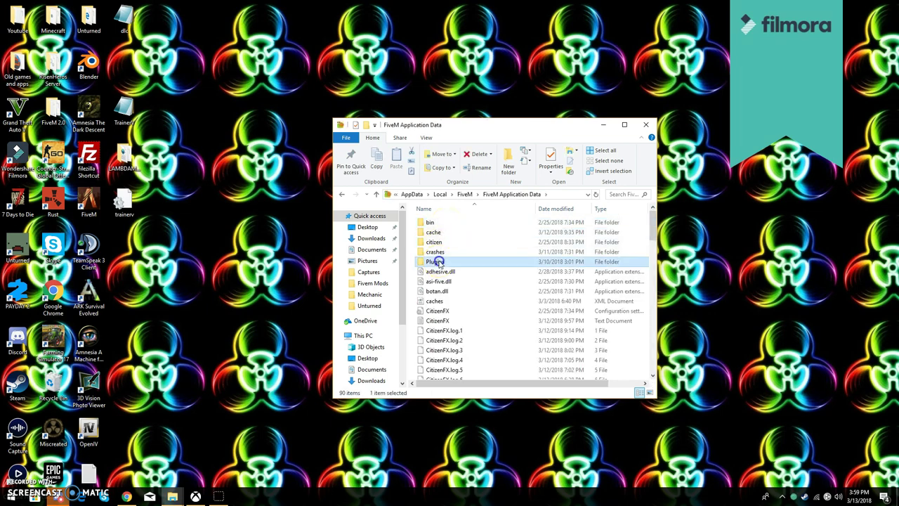
double_click(436, 261)
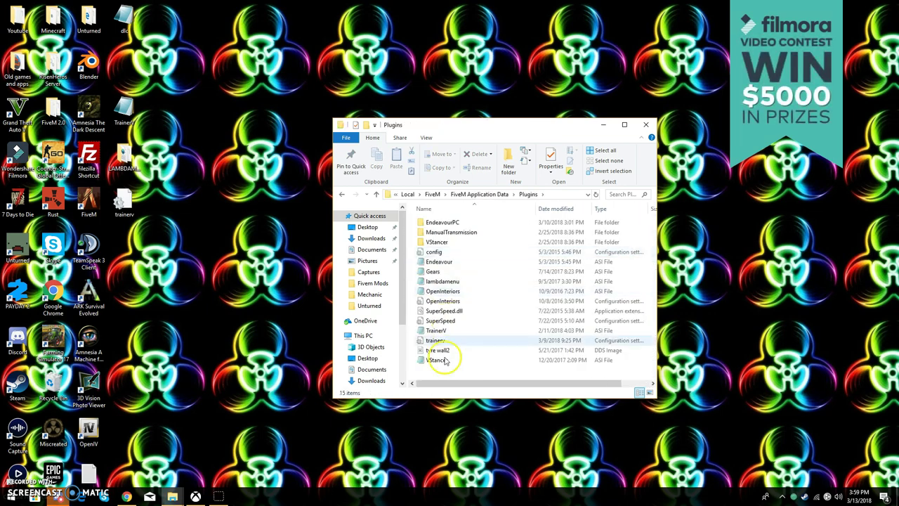
- Copy TrainerV and trainerv from the desktop into the Plugins folder
drag(124, 204, 161, 246)
drag(123, 111, 208, 224)
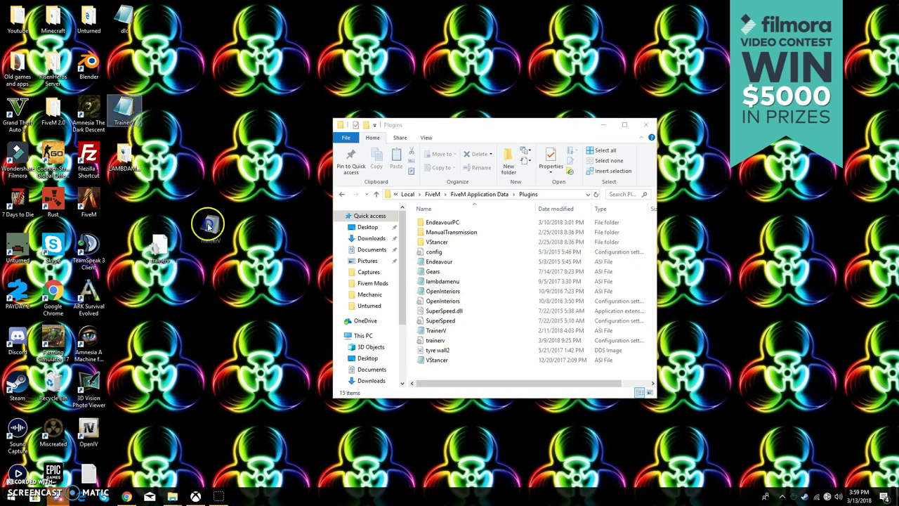
drag(181, 261, 445, 341)
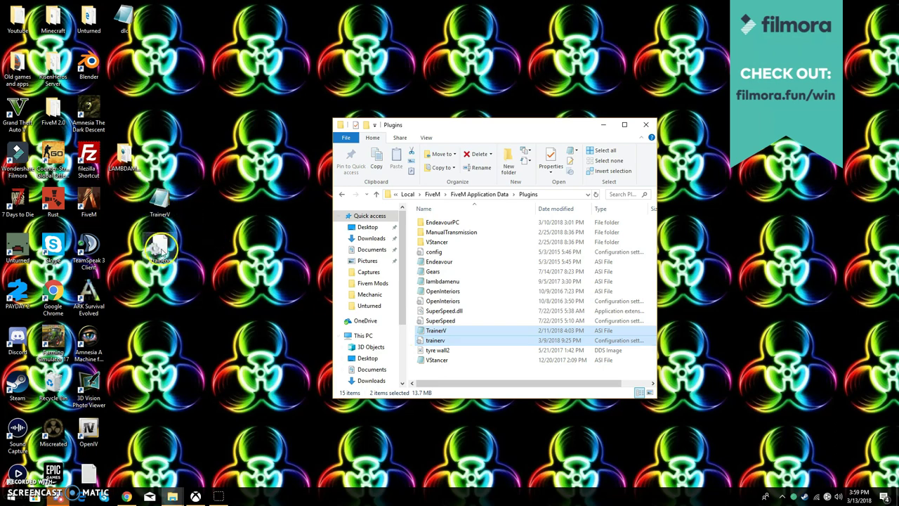
click(342, 197)
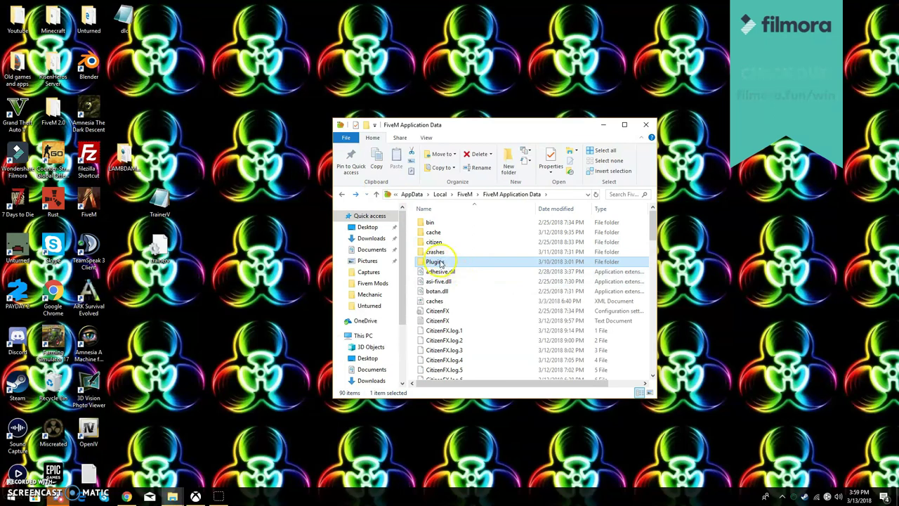
- Reopen the Plugins folder from FiveM Application Data
right_click(415, 219)
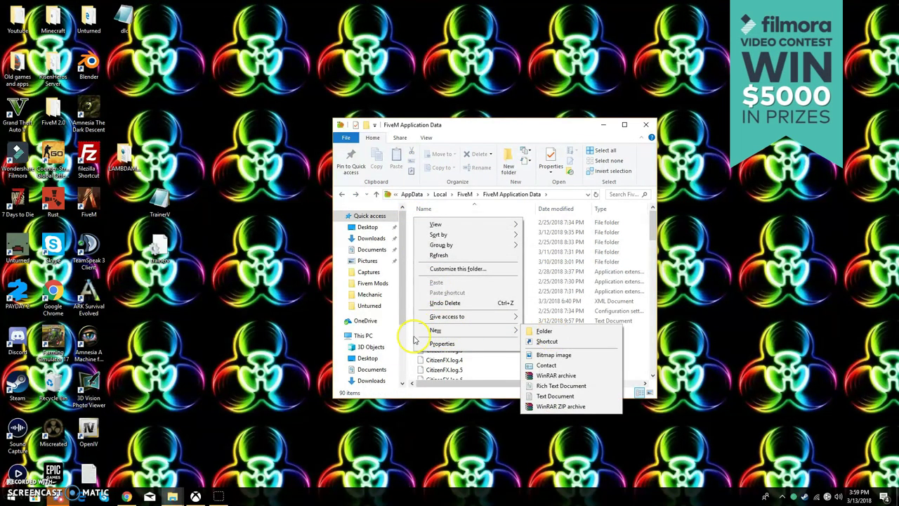
click(410, 330)
double_click(432, 262)
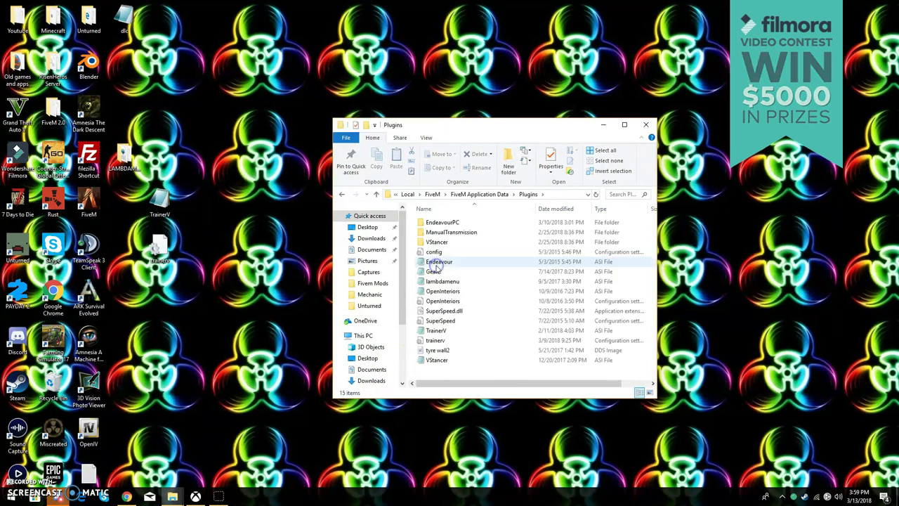
drag(415, 332, 652, 344)
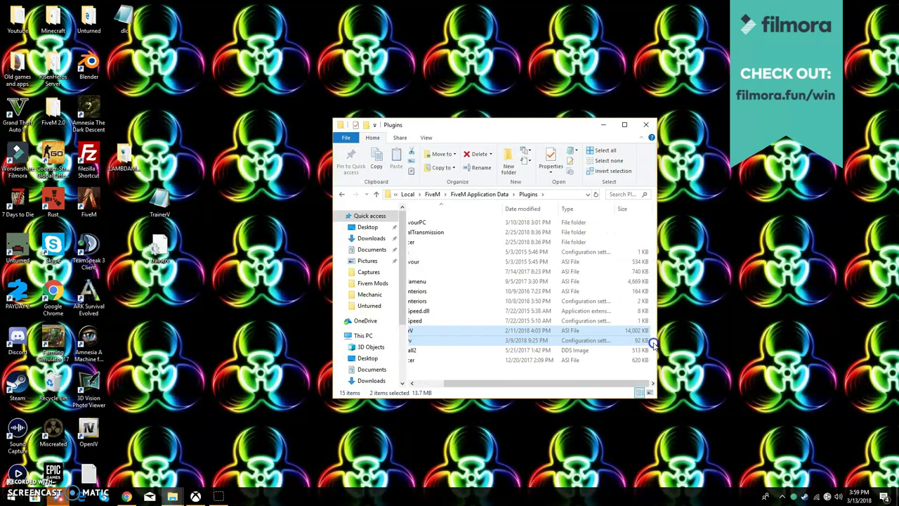
- Delete the leftover TrainerV and trainerv copies from the desktop
mouse_move(175, 204)
mouse_down()
mouse_move(165, 211)
mouse_move(177, 385)
mouse_up()
right_click(162, 294)
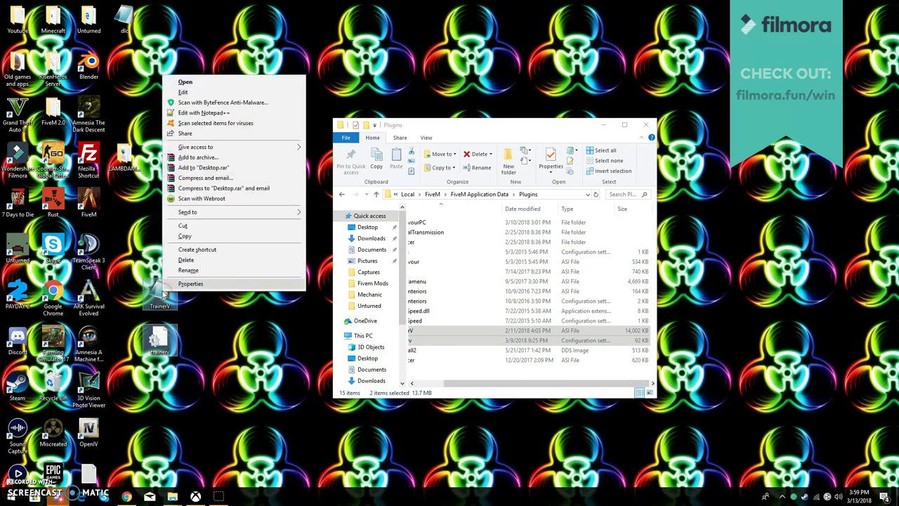
click(176, 257)
drag(123, 158, 199, 267)
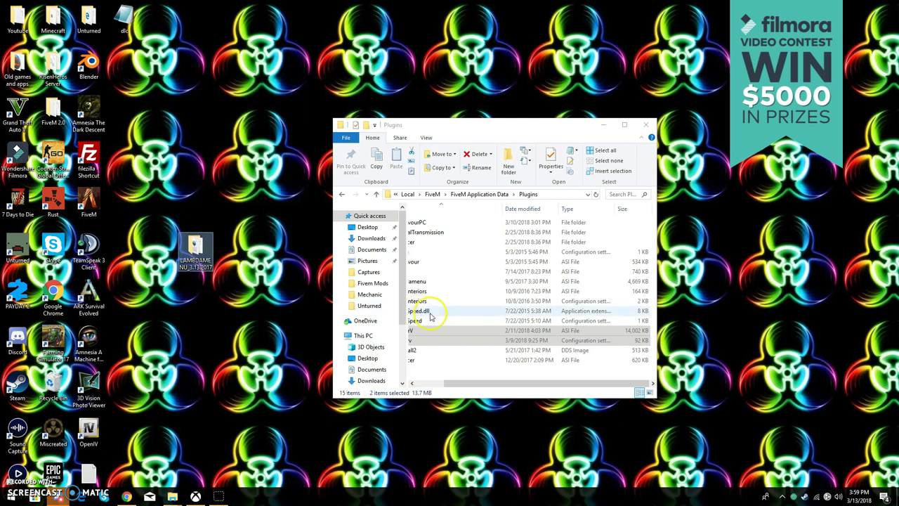
click(462, 383)
drag(490, 386, 465, 387)
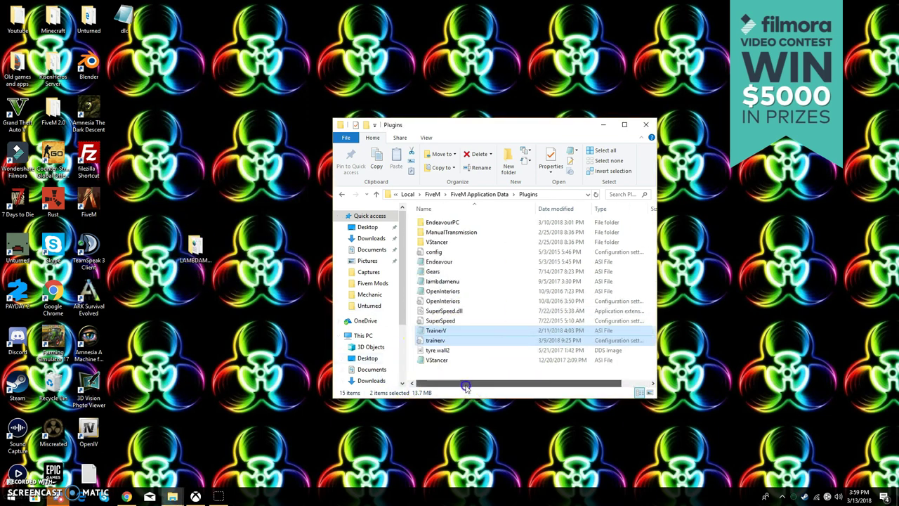
click(443, 338)
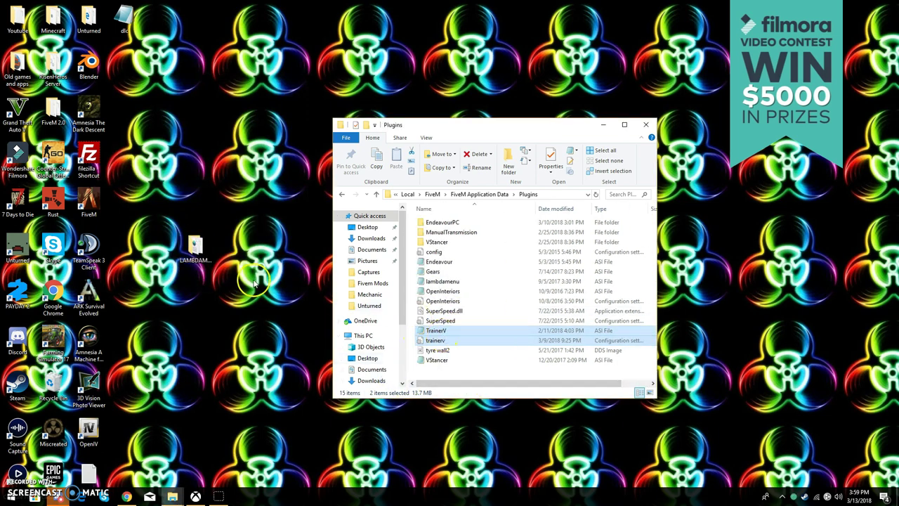
- Move LambdaMenu and lm-config out of the LAMBDAMENU folder onto the desktop
double_click(196, 247)
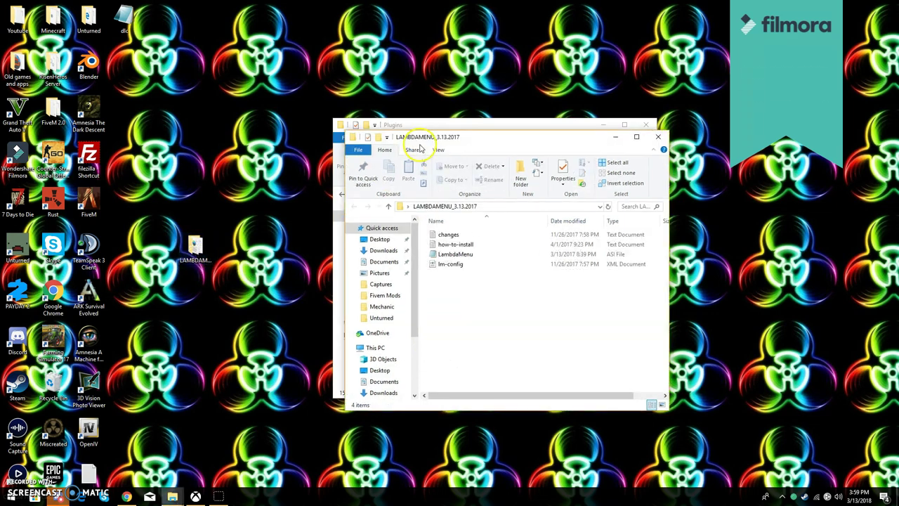
drag(452, 136, 709, 150)
drag(710, 268, 731, 270)
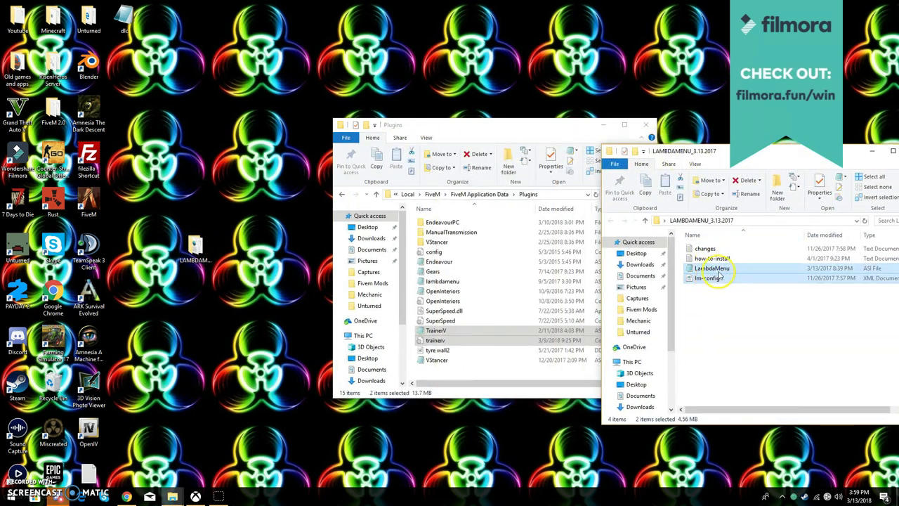
drag(639, 266, 186, 183)
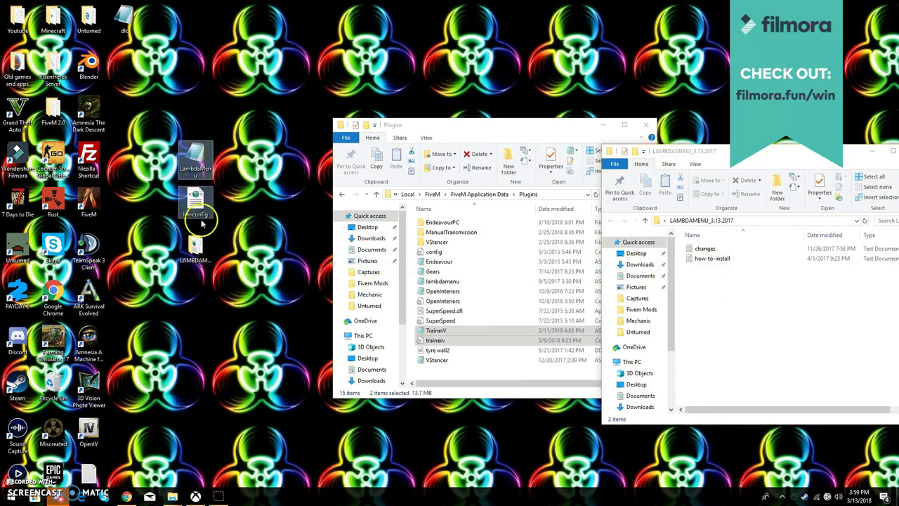
- Delete the empty LAMBDAMENU folder and close the extra Desktop window
right_click(195, 251)
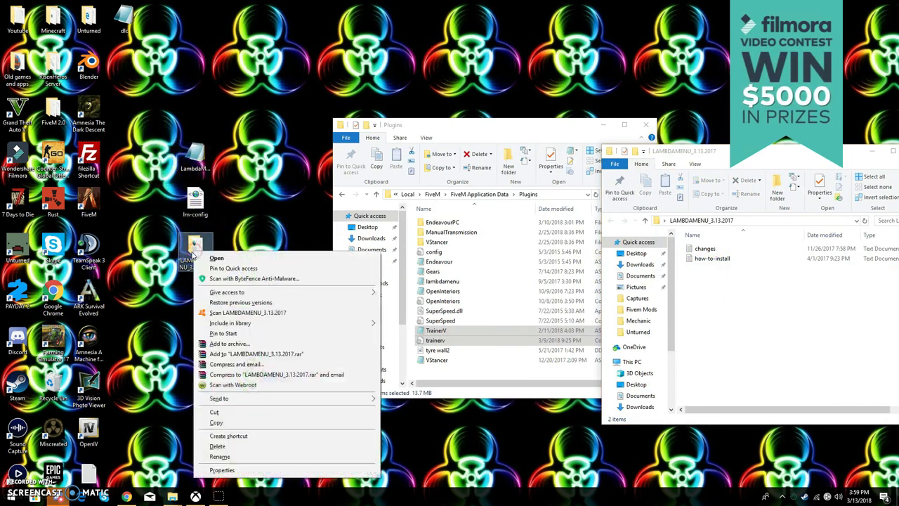
click(237, 447)
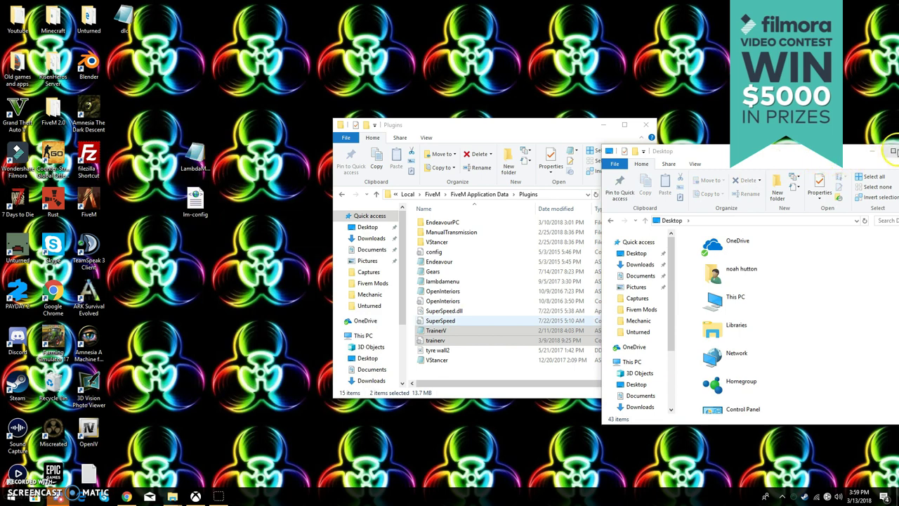
drag(893, 150, 704, 153)
click(787, 153)
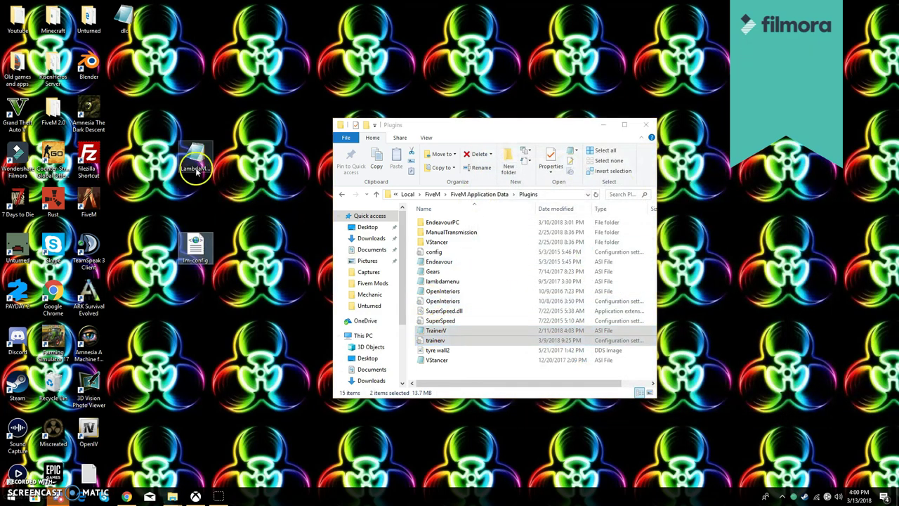
- Check the lambdamenu file in Plugins, then go back to FiveM Application Data
drag(196, 200, 195, 247)
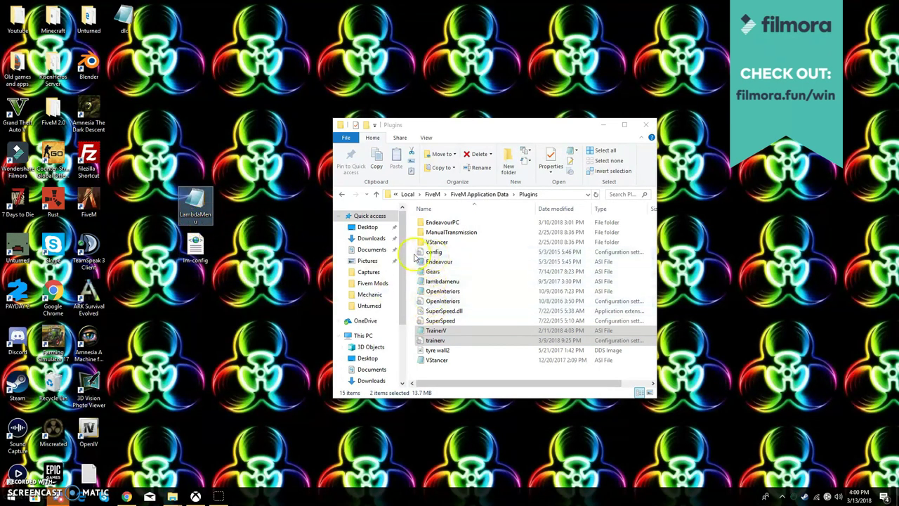
mouse_move(419, 253)
mouse_down()
mouse_move(447, 253)
mouse_move(419, 266)
mouse_up()
click(435, 282)
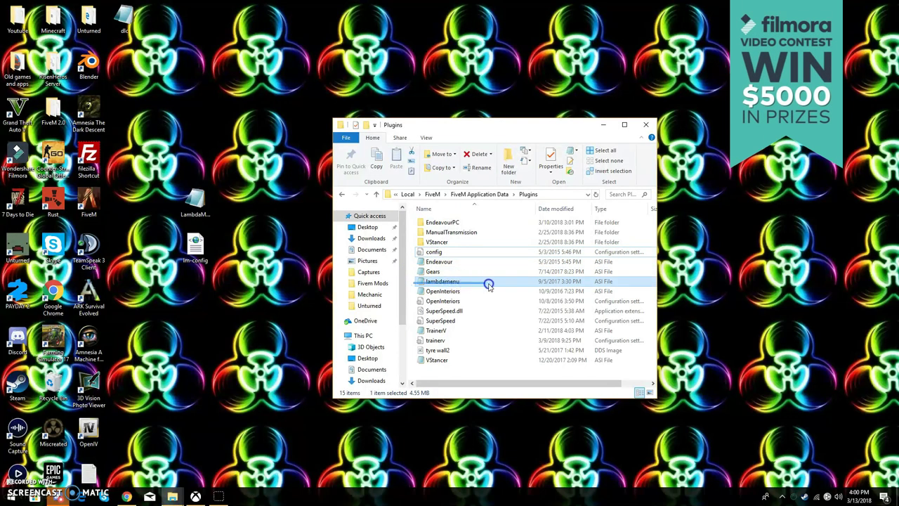
drag(489, 285, 654, 285)
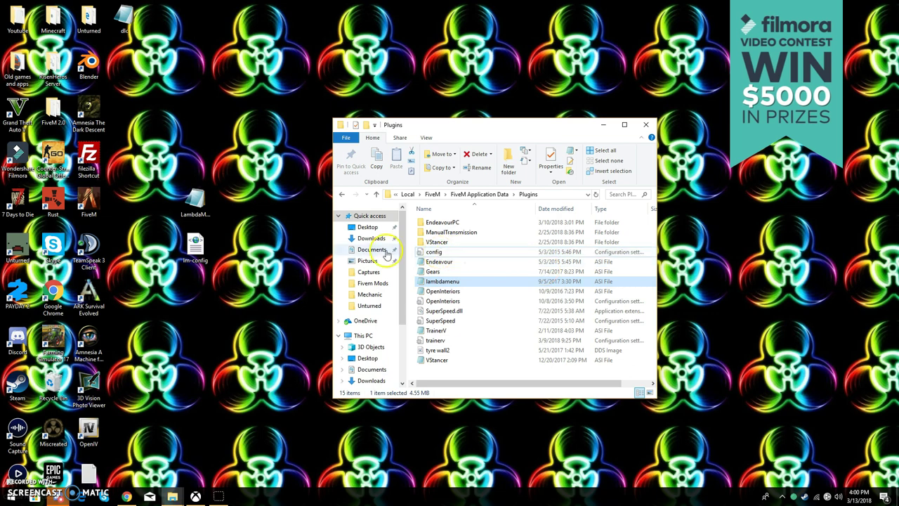
click(342, 194)
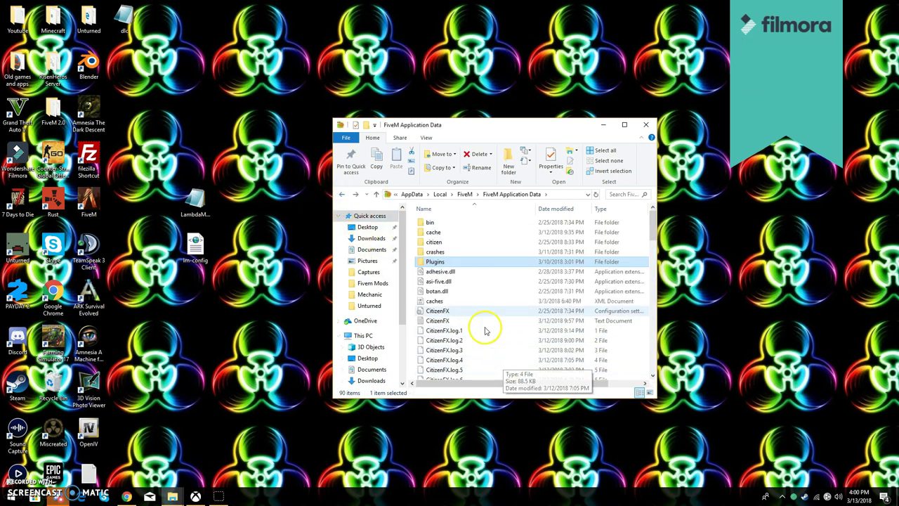
- Box-select the LambdaMenu and lm-config files on the desktop and delete them
scroll(463, 309, down, 4)
scroll(463, 309, down, 8)
scroll(464, 309, down, 7)
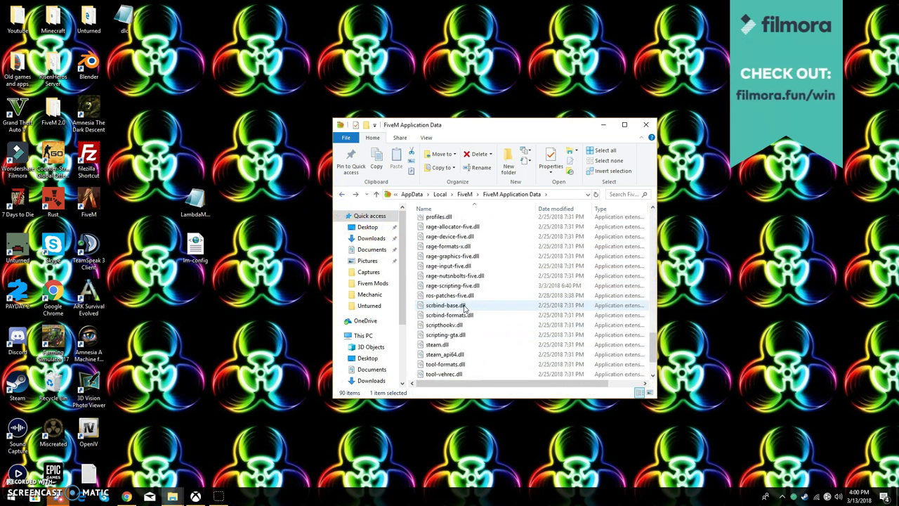
scroll(464, 309, down, 6)
scroll(456, 323, up, 5)
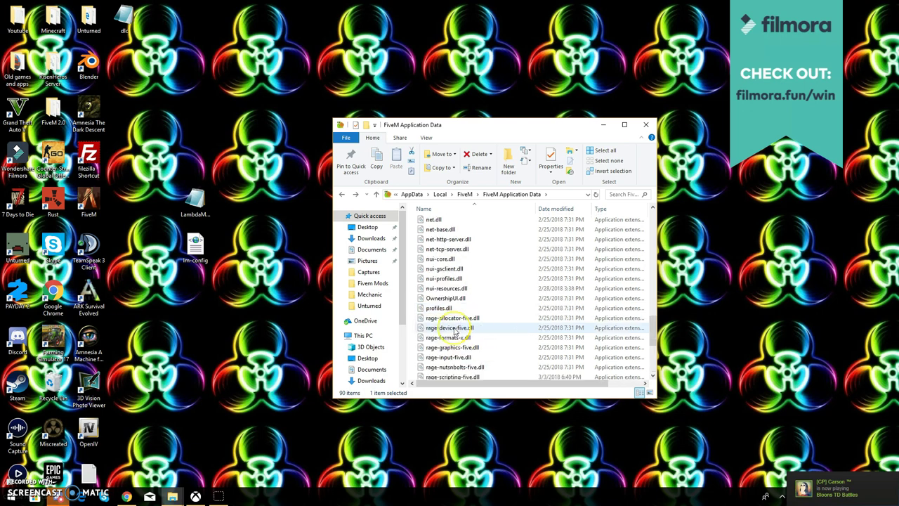
scroll(453, 330, up, 8)
scroll(455, 330, up, 2)
scroll(454, 330, up, 4)
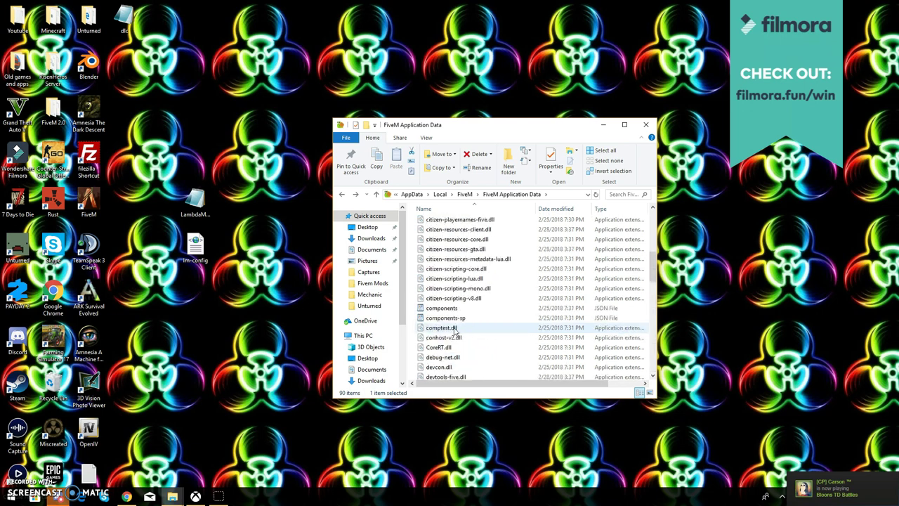
scroll(454, 331, up, 4)
scroll(455, 330, up, 3)
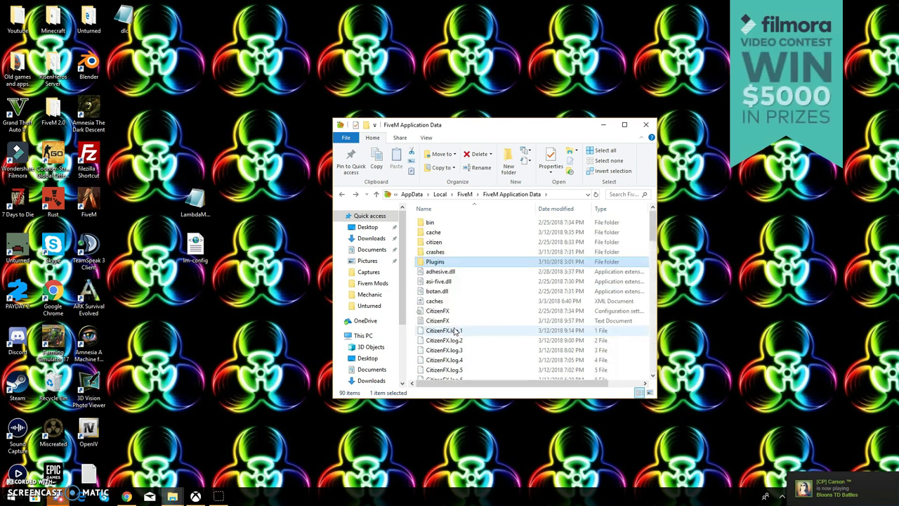
drag(165, 170, 258, 313)
click(204, 211)
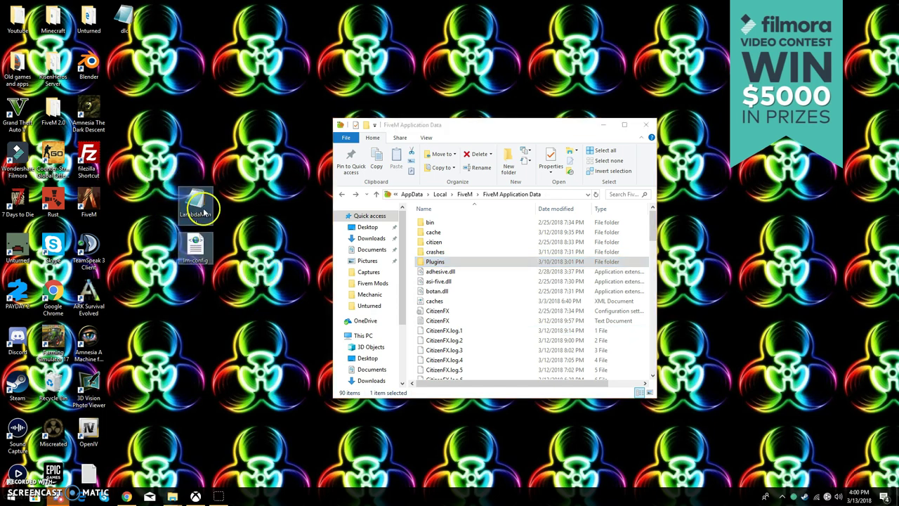
right_click(202, 212)
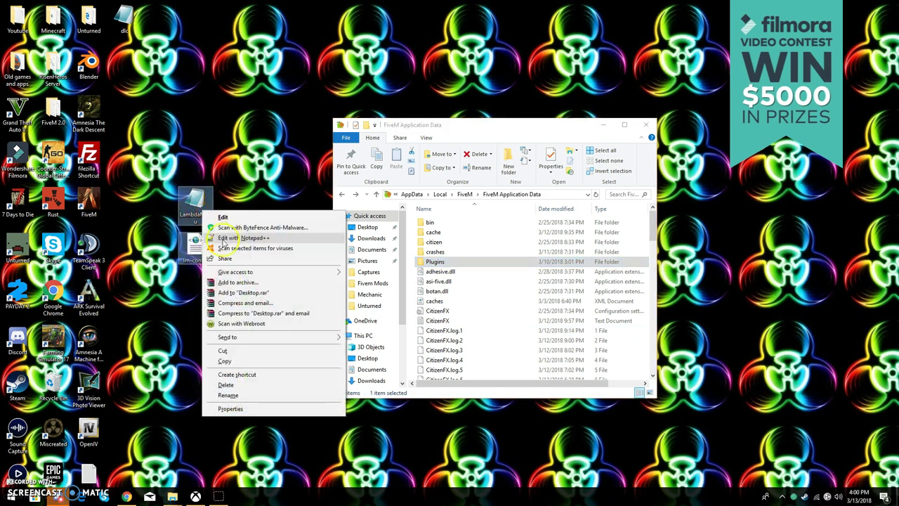
click(235, 385)
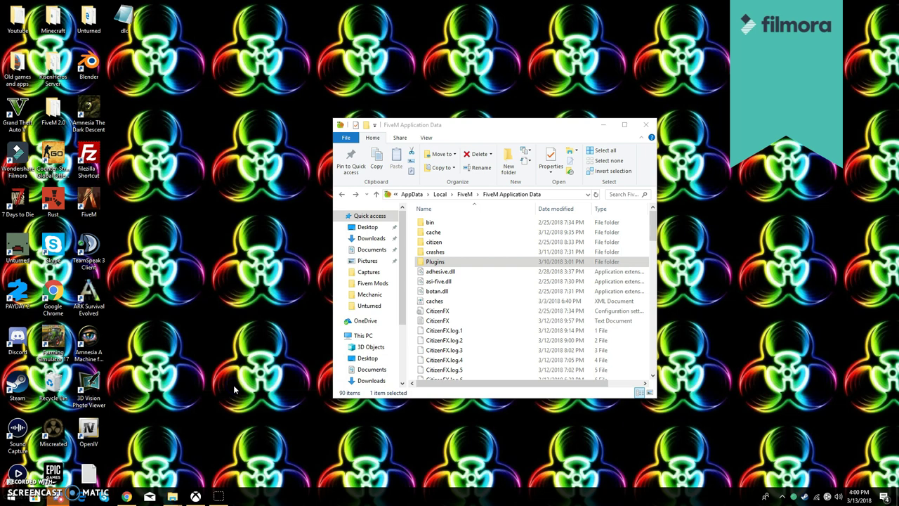